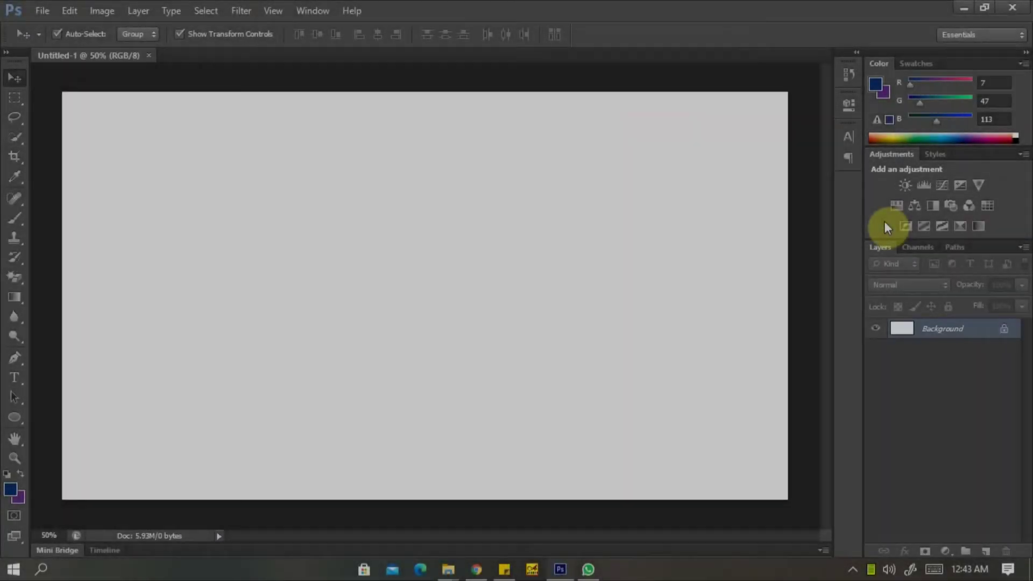
Step: Fill the Background layer with dark navy blue (R 7, G 47, B 113)
{"action": "key", "text": "alt+BackSpace"}
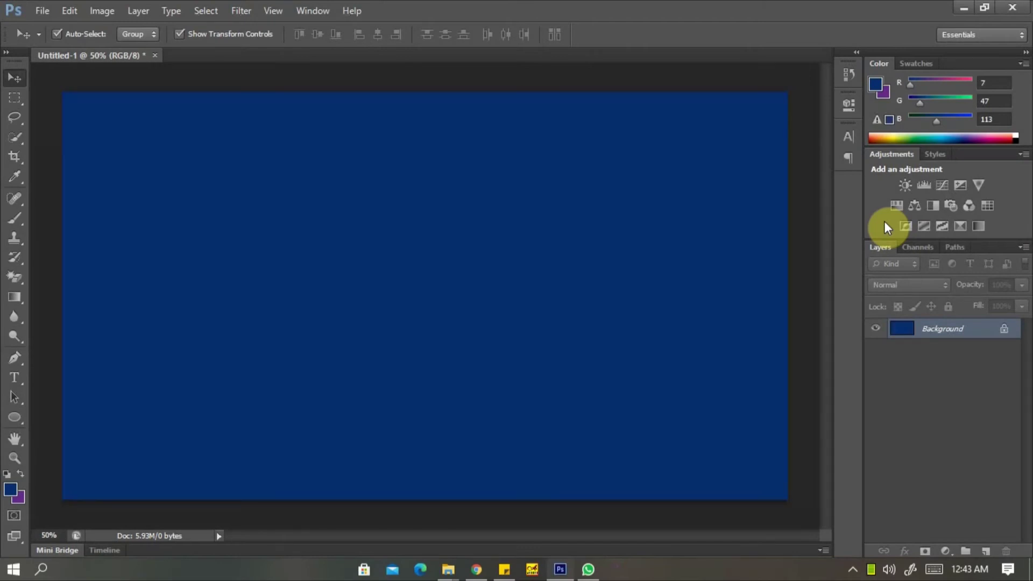
Step: Place the pexels portrait photo and set its blend mode to Multiply
{"action": "key", "text": "alt+f"}
{"action": "key", "text": "l"}
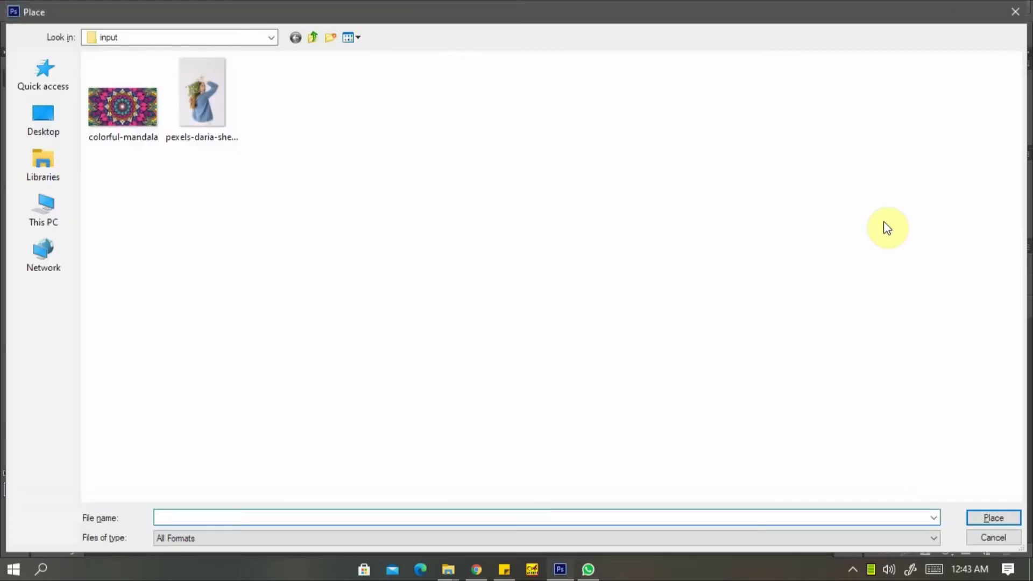
{"action": "left_click", "coordinate": [223, 80]}
{"action": "double_click", "coordinate": [224, 81]}
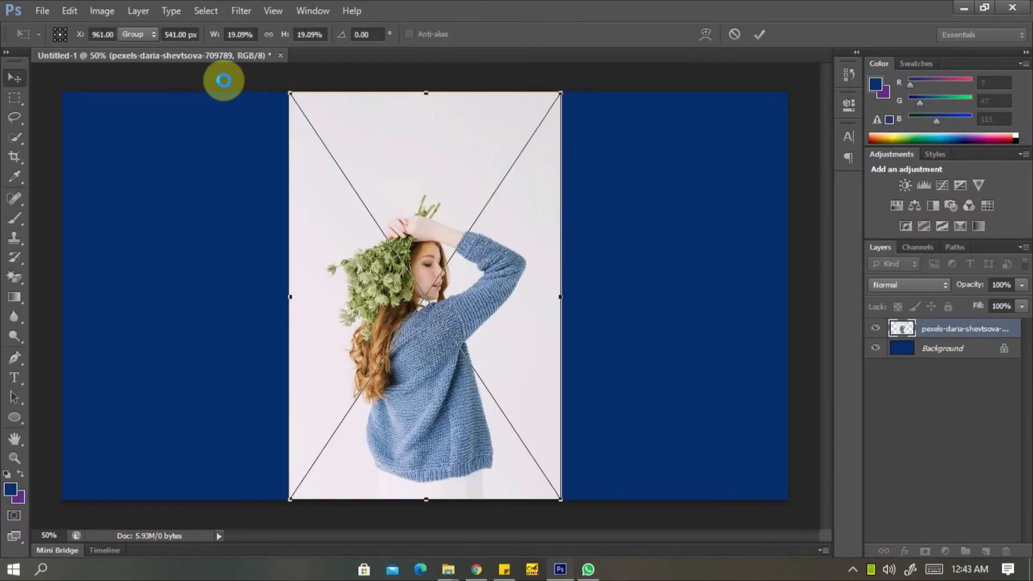
{"action": "key", "text": "Return"}
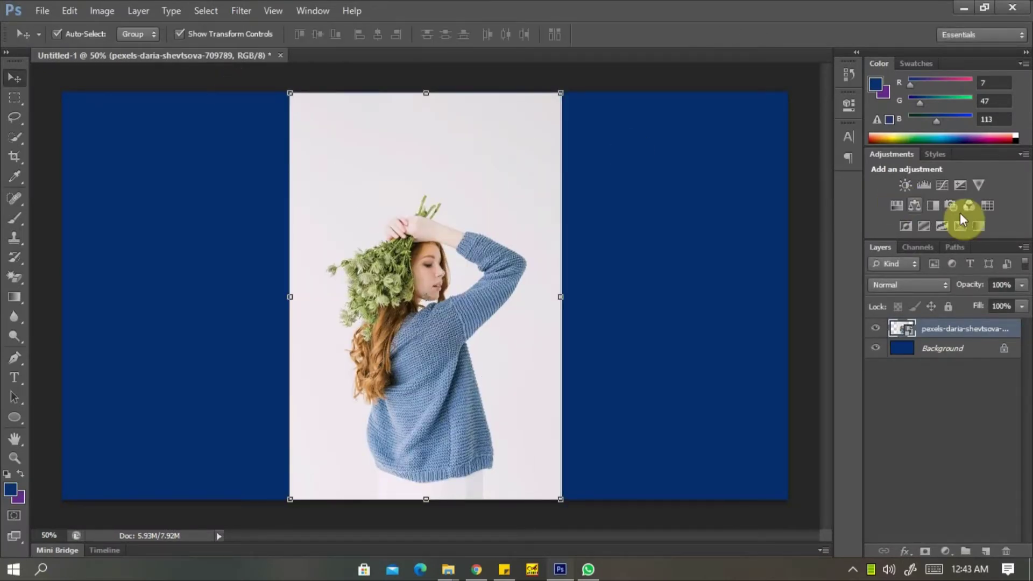
{"action": "left_click", "coordinate": [918, 285]}
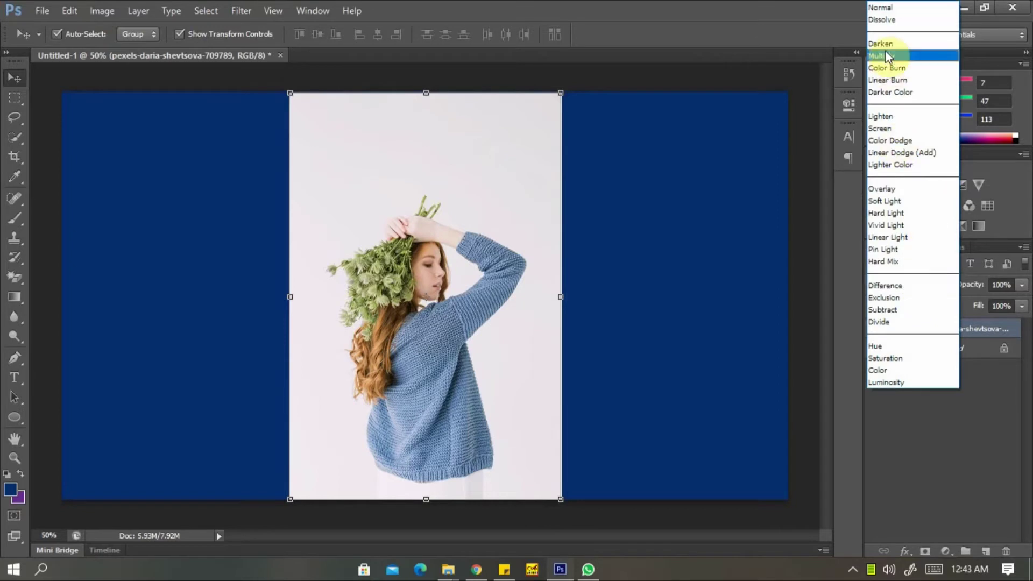
{"action": "left_click", "coordinate": [882, 56]}
Step: Enlarge the portrait to about 40% and shift it left and down over the canvas
{"action": "key", "text": "ctrl+minus"}
{"action": "key", "text": "ctrl+minus"}
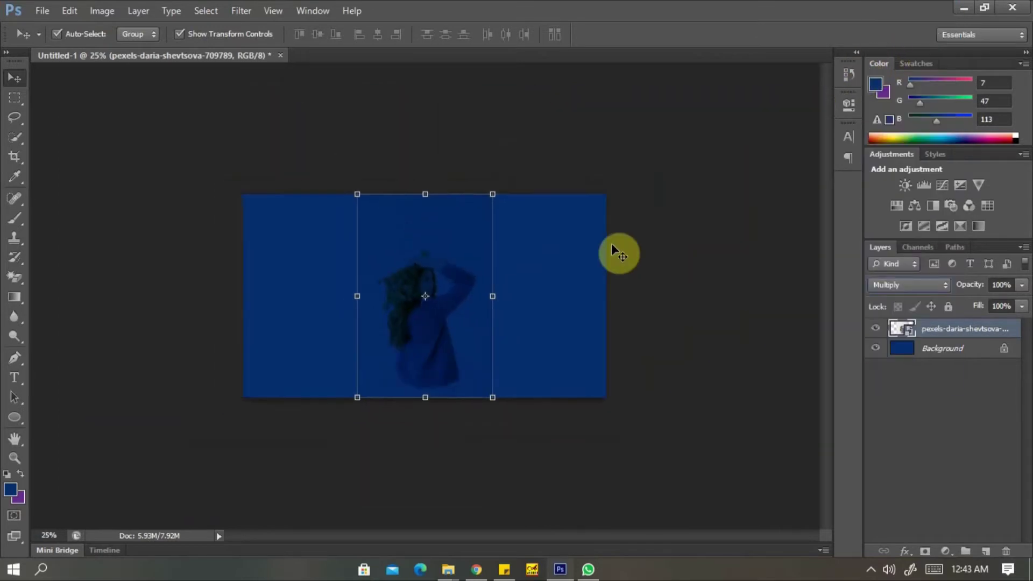
{"action": "key", "text": "ctrl+t"}
{"action": "left_click_drag", "start_coordinate": [508, 176], "coordinate": [569, 78]}
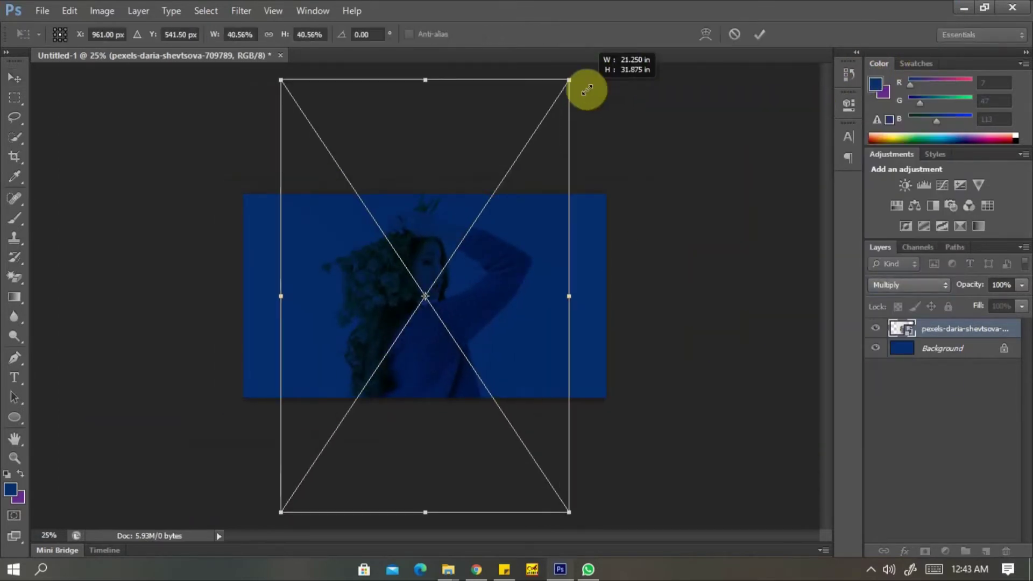
{"action": "left_click_drag", "start_coordinate": [512, 233], "coordinate": [456, 262]}
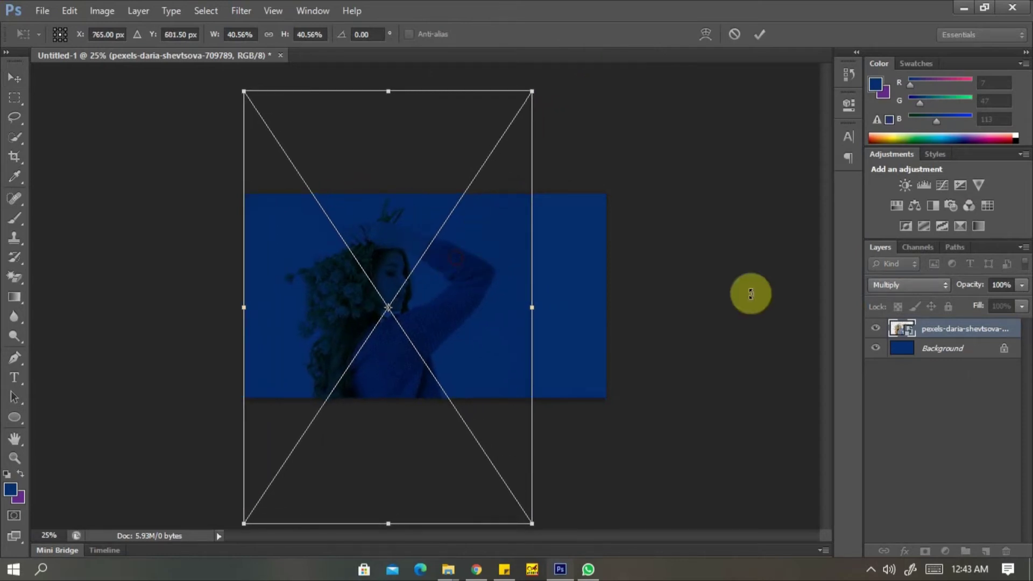
{"action": "key", "text": "Return"}
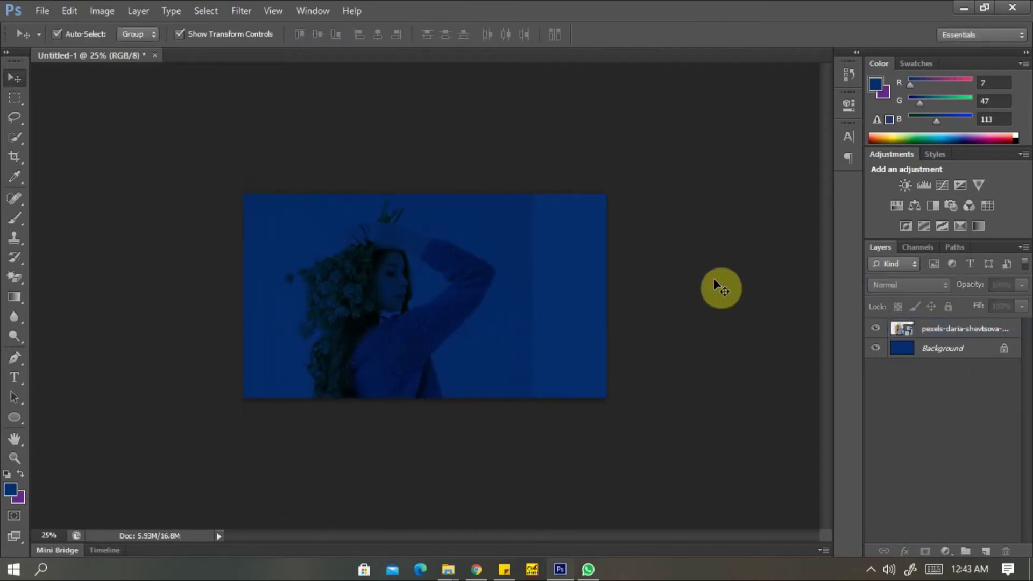
{"action": "key", "text": "ctrl+0"}
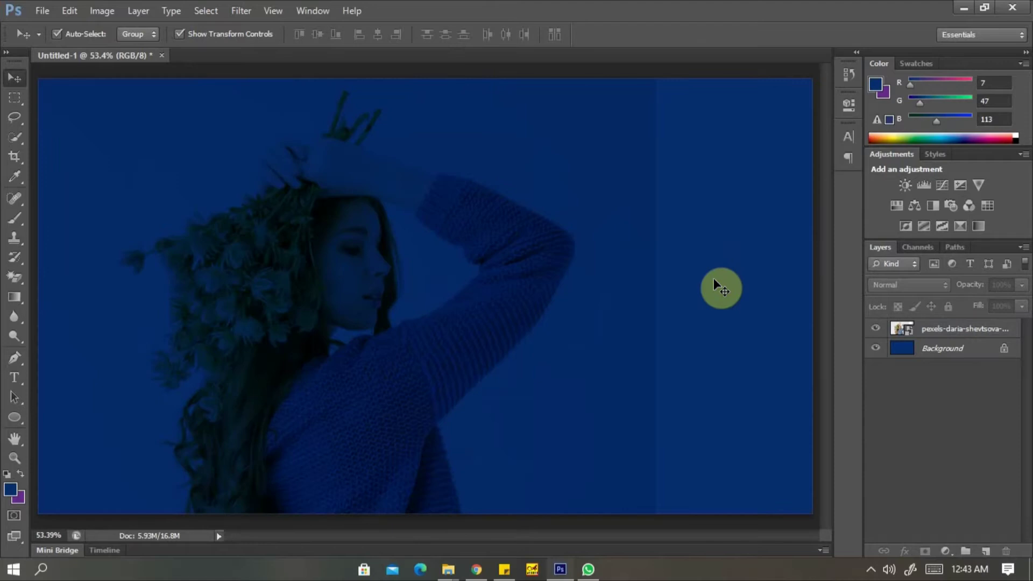
Step: Place the colorful-mandala image and rotate it 90°
{"action": "key", "text": "ctrl+minus"}
{"action": "key", "text": "alt+f"}
{"action": "key", "text": "l"}
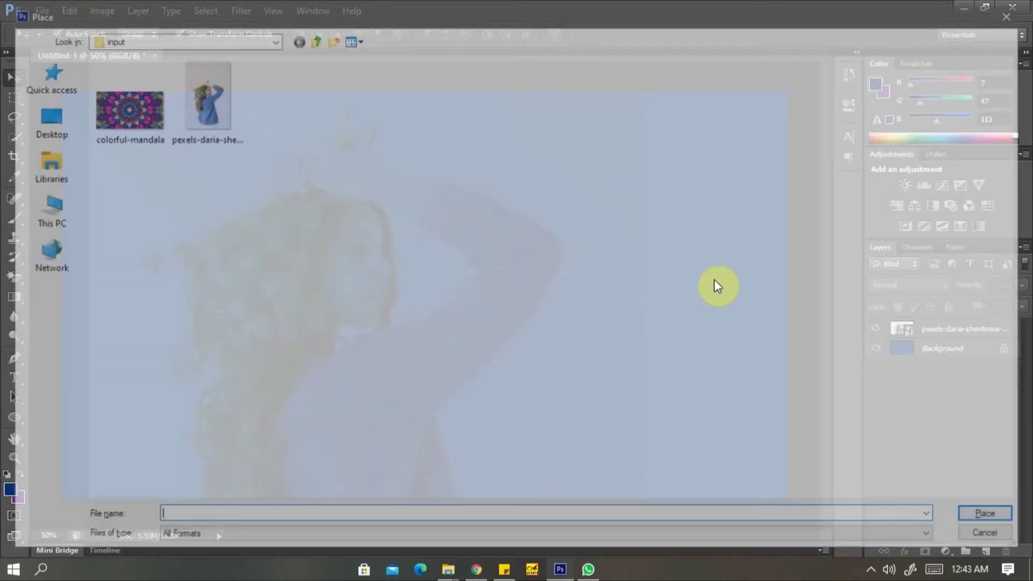
{"action": "double_click", "coordinate": [154, 122]}
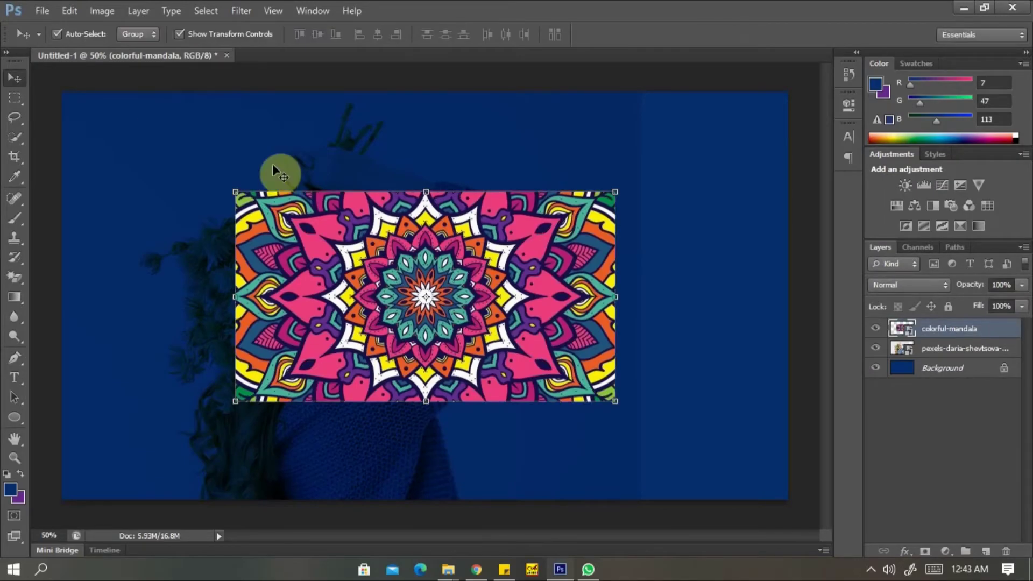
{"action": "key", "text": "ctrl+t"}
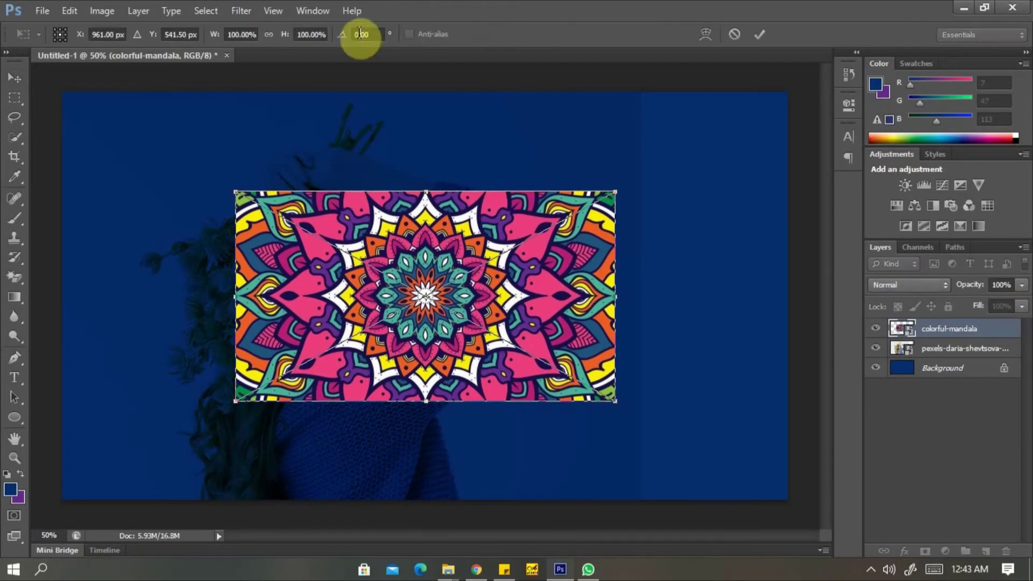
{"action": "type", "text": "90"}
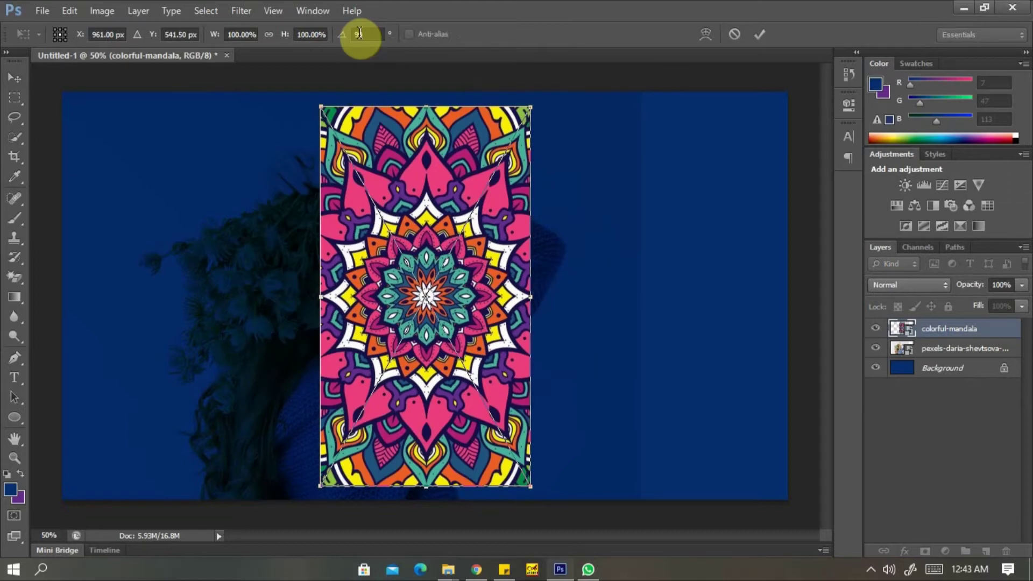
{"action": "key", "text": "Return"}
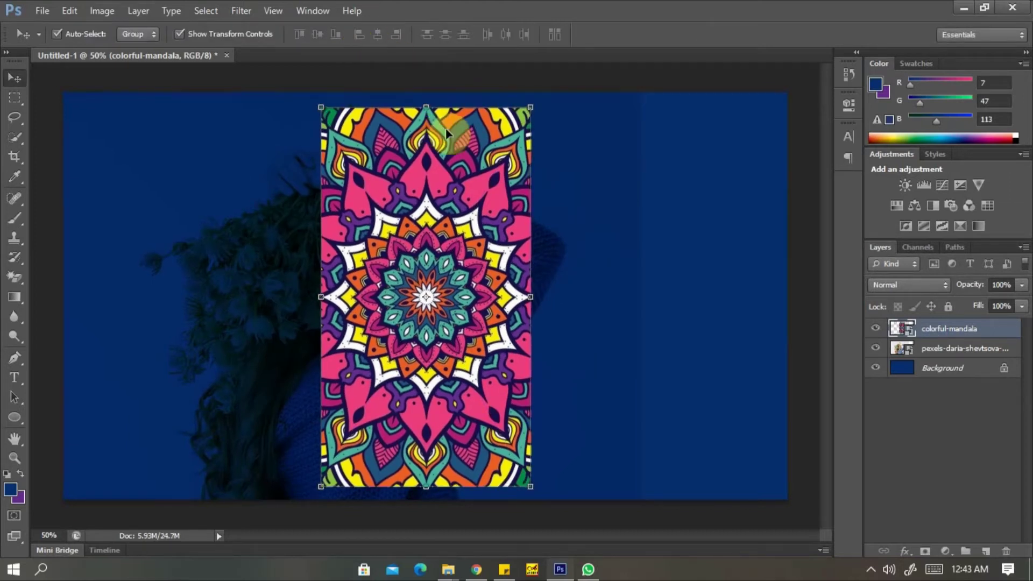
Step: Scale the mandala to about 186% and position it along the canvas's right edge
{"action": "key", "text": "ctrl+minus"}
{"action": "key", "text": "ctrl+minus"}
{"action": "left_click_drag", "start_coordinate": [504, 236], "coordinate": [603, 270]}
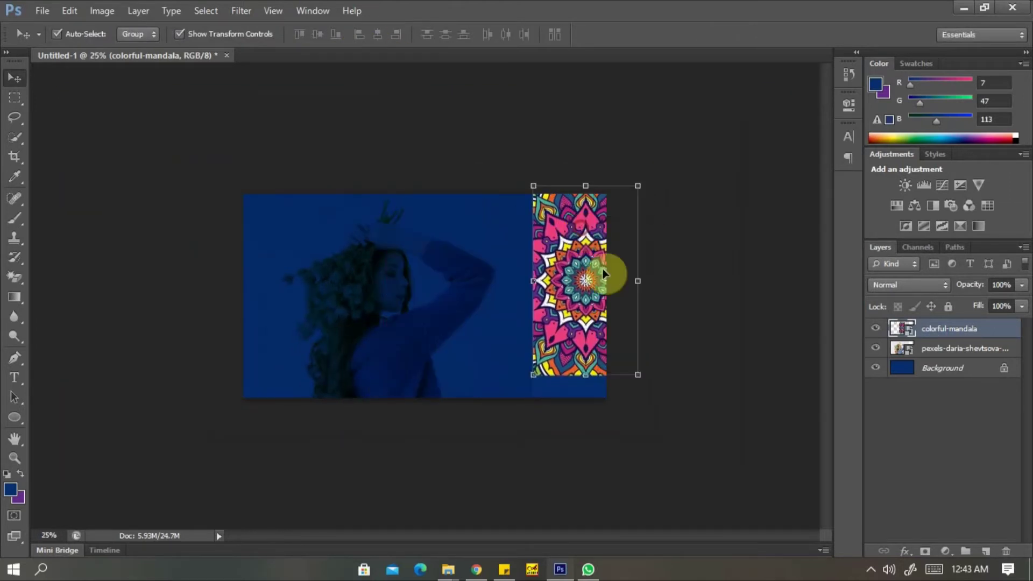
{"action": "left_click_drag", "start_coordinate": [637, 374], "coordinate": [711, 460]}
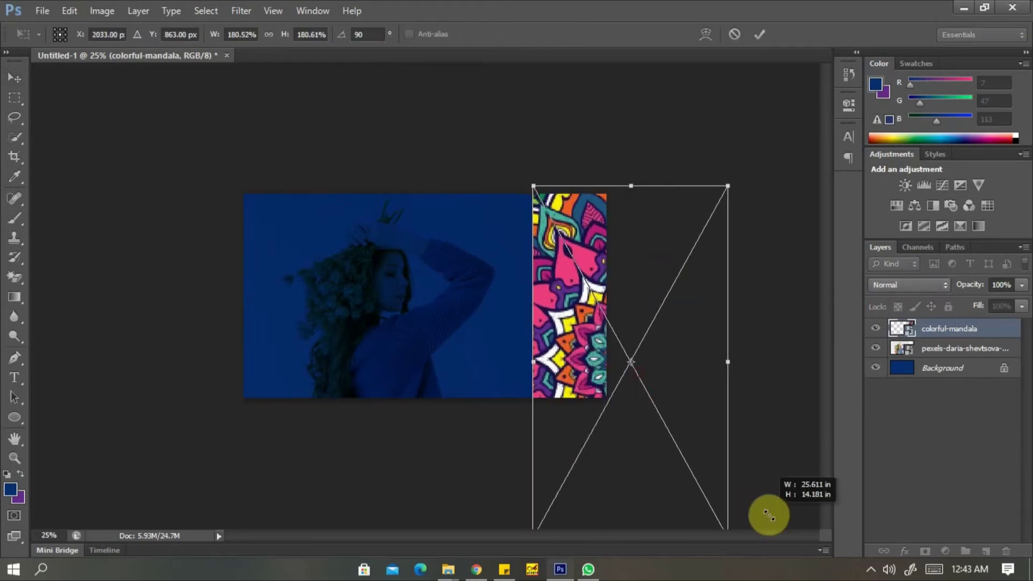
{"action": "double_click", "coordinate": [595, 276]}
{"action": "left_click_drag", "start_coordinate": [576, 152], "coordinate": [554, 223]}
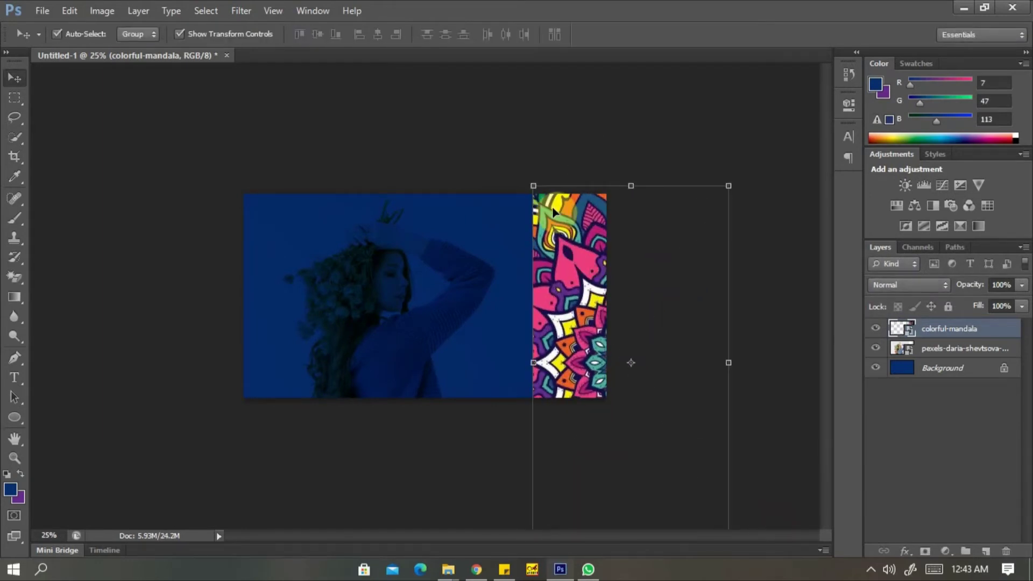
{"action": "left_click", "coordinate": [559, 156]}
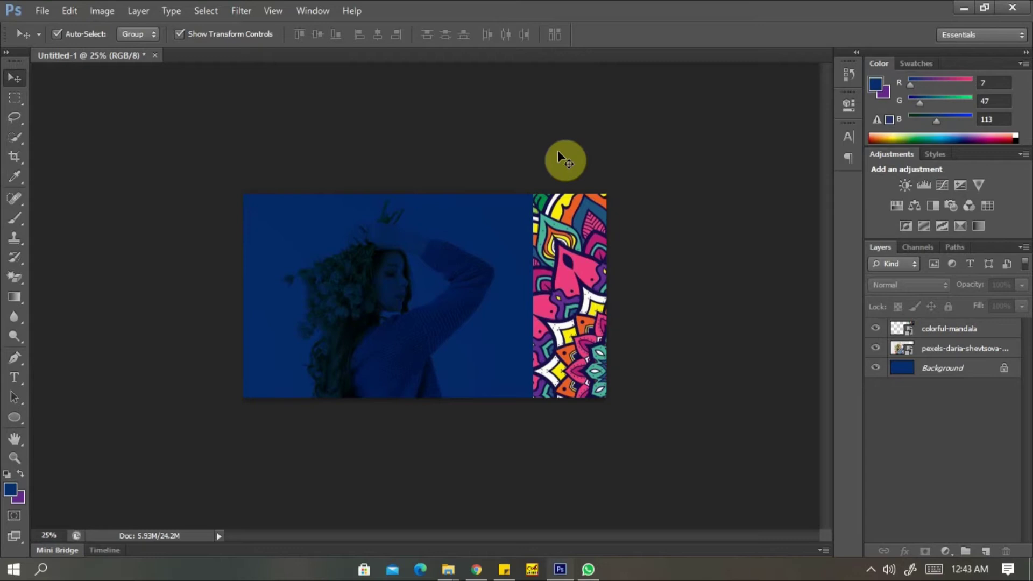
{"action": "key", "text": "ctrl+0"}
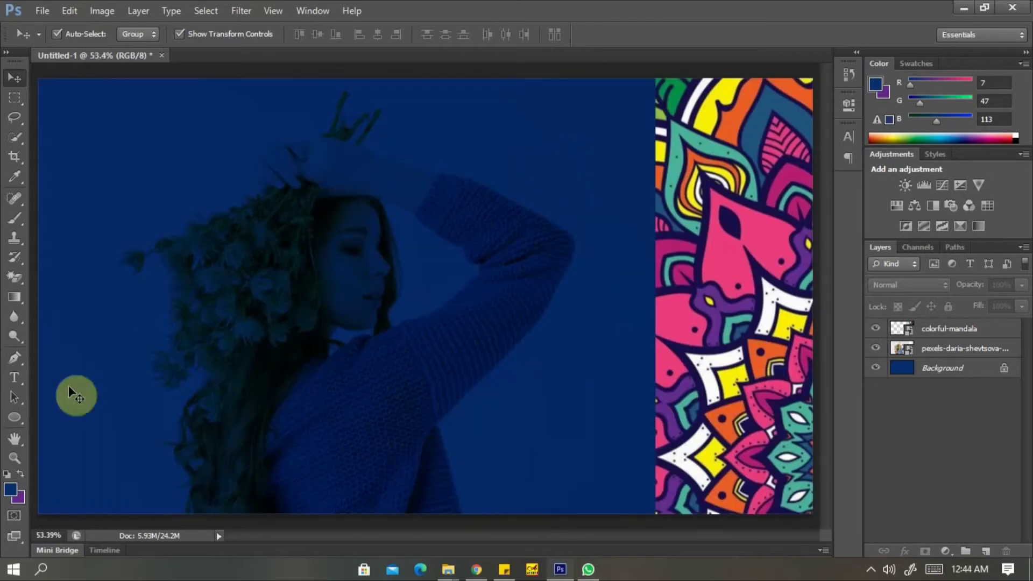
Step: Set the Ellipse tool's stroke to 17 pt in purple sampled from the mandala
{"action": "left_click", "coordinate": [15, 416]}
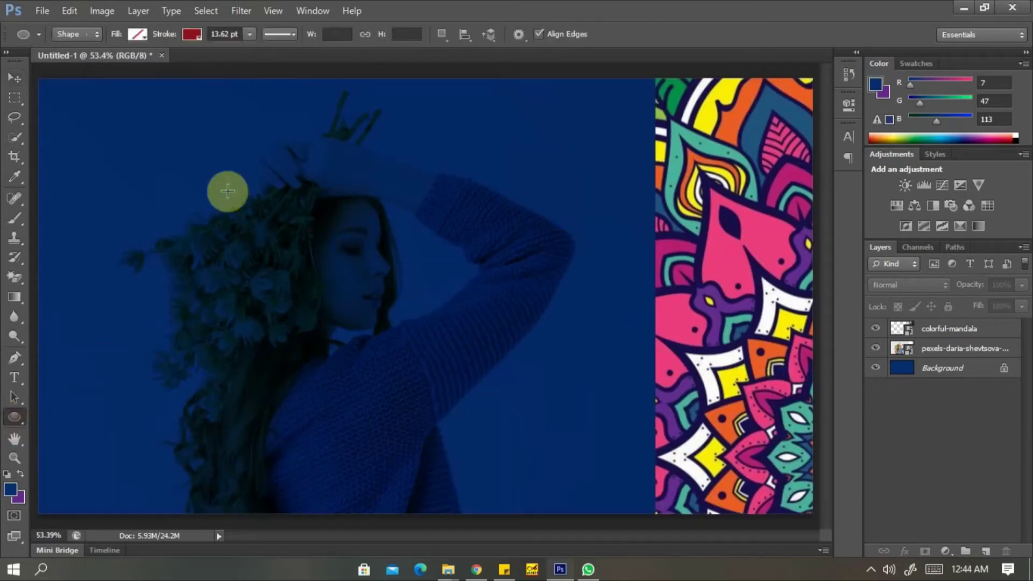
{"action": "left_click", "coordinate": [215, 34]}
{"action": "type", "text": "17"}
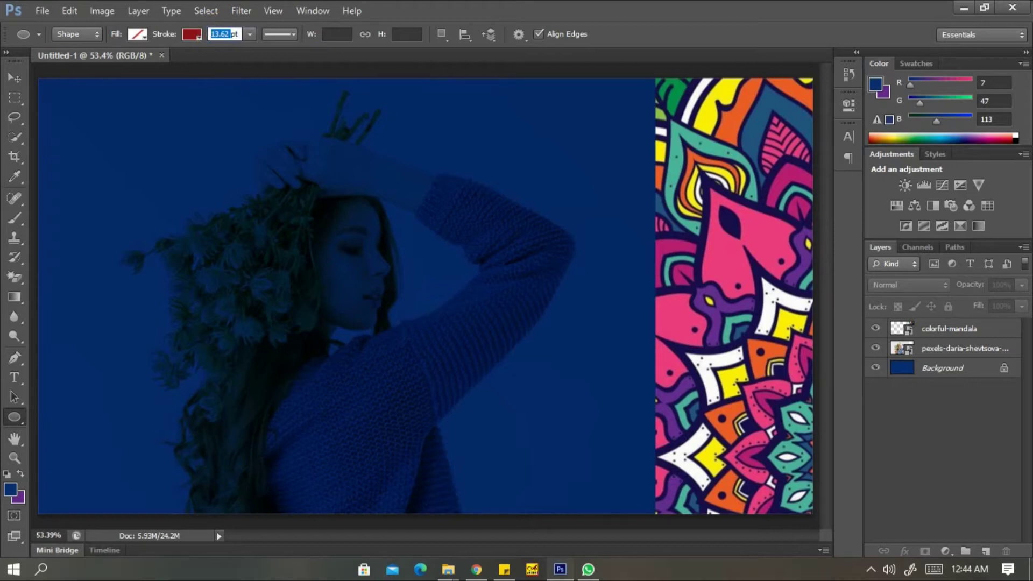
{"action": "left_click", "coordinate": [192, 33]}
{"action": "left_click", "coordinate": [261, 66]}
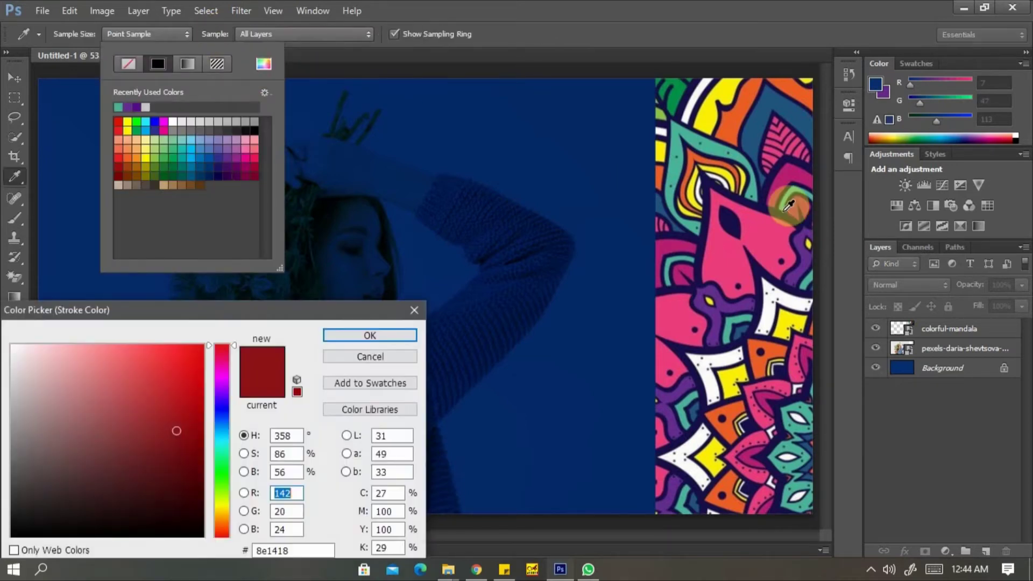
{"action": "left_click", "coordinate": [811, 254]}
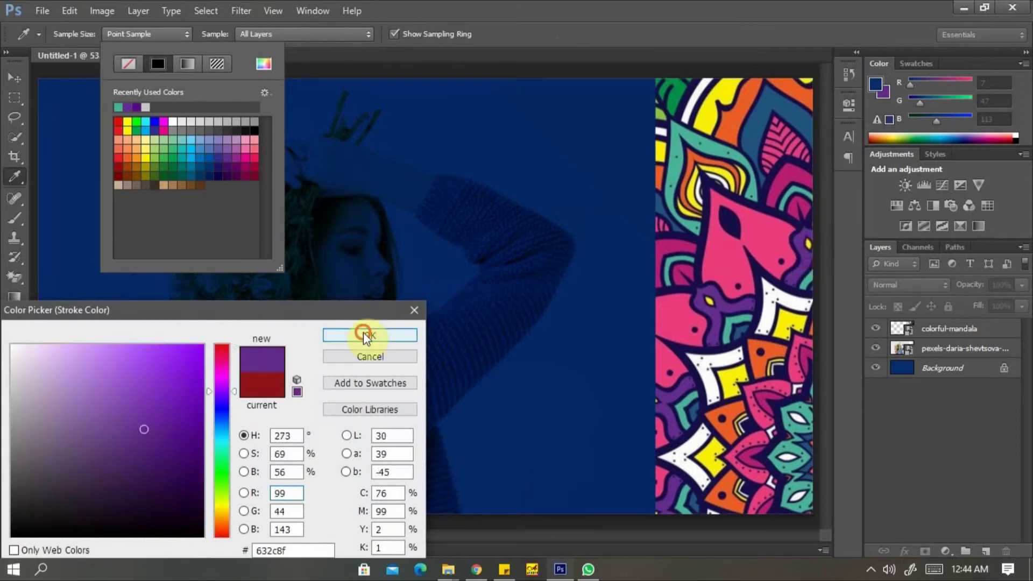
{"action": "left_click", "coordinate": [364, 334]}
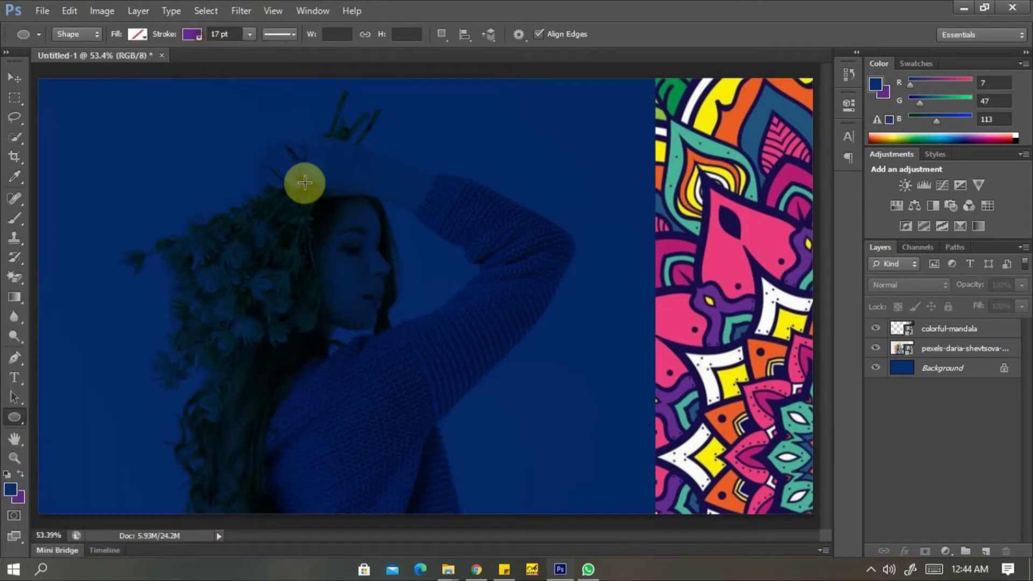
Step: Draw a ring over the woman's eye and set its stroke to about 12 pt
{"action": "left_click_drag", "start_coordinate": [328, 224], "coordinate": [376, 269]}
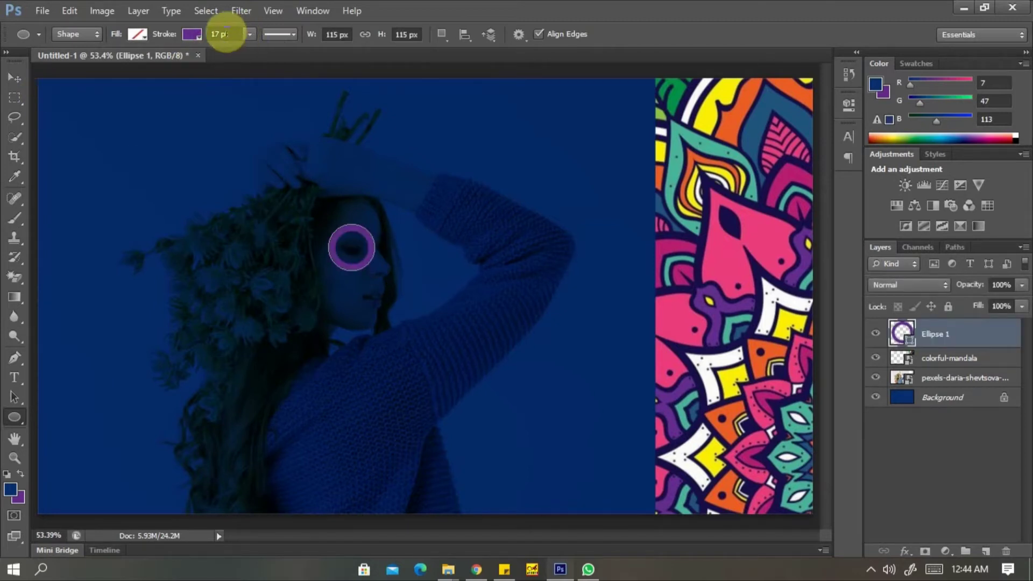
{"action": "left_click", "coordinate": [214, 34]}
{"action": "left_click", "coordinate": [213, 34]}
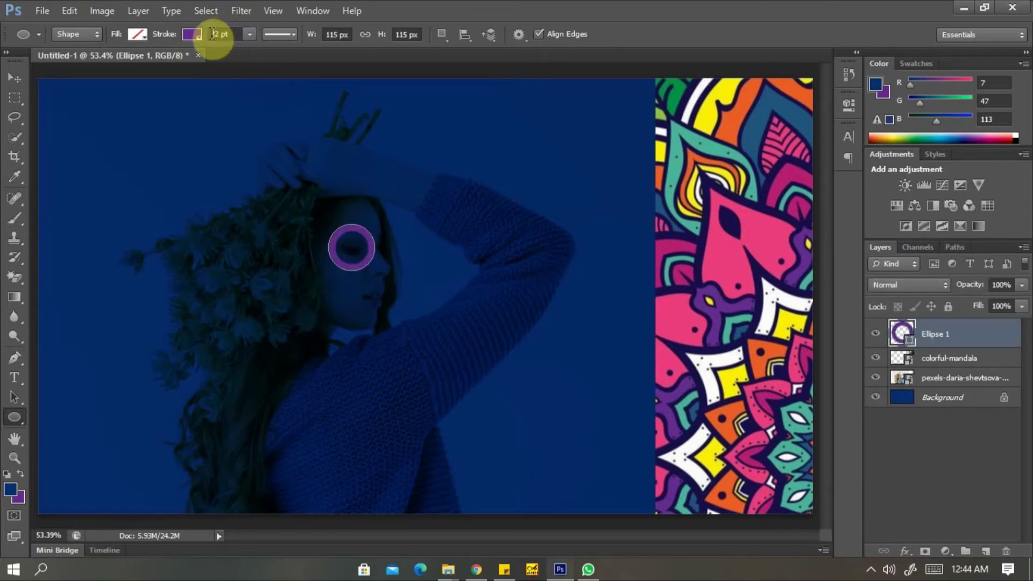
{"action": "left_click", "coordinate": [15, 77]}
Step: Duplicate the purple ring and shrink the copy to about 63.48% around its centre
{"action": "left_click_drag", "start_coordinate": [375, 133], "coordinate": [499, 212]}
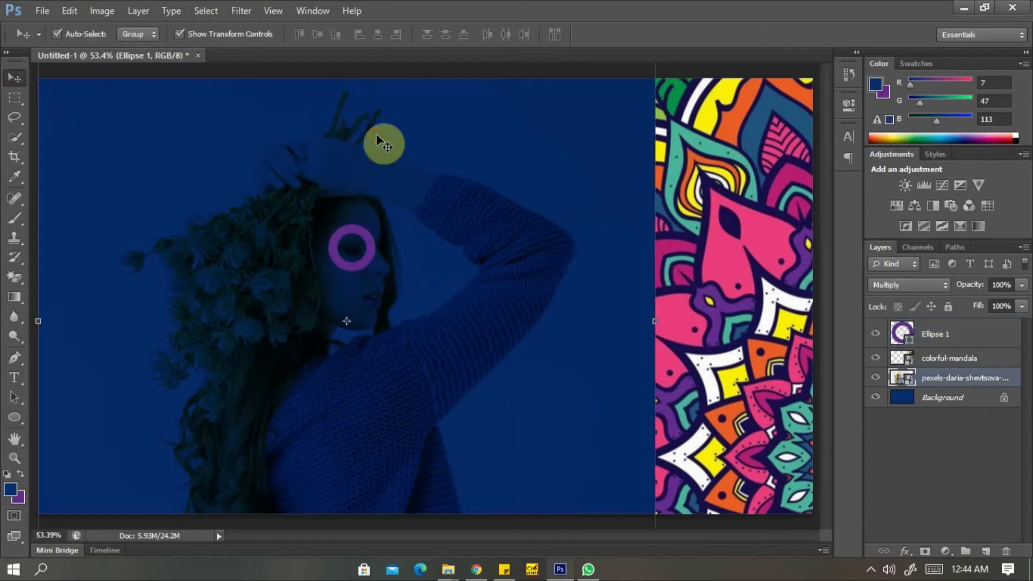
{"action": "key", "text": "ctrl+1"}
{"action": "left_click", "coordinate": [324, 225]}
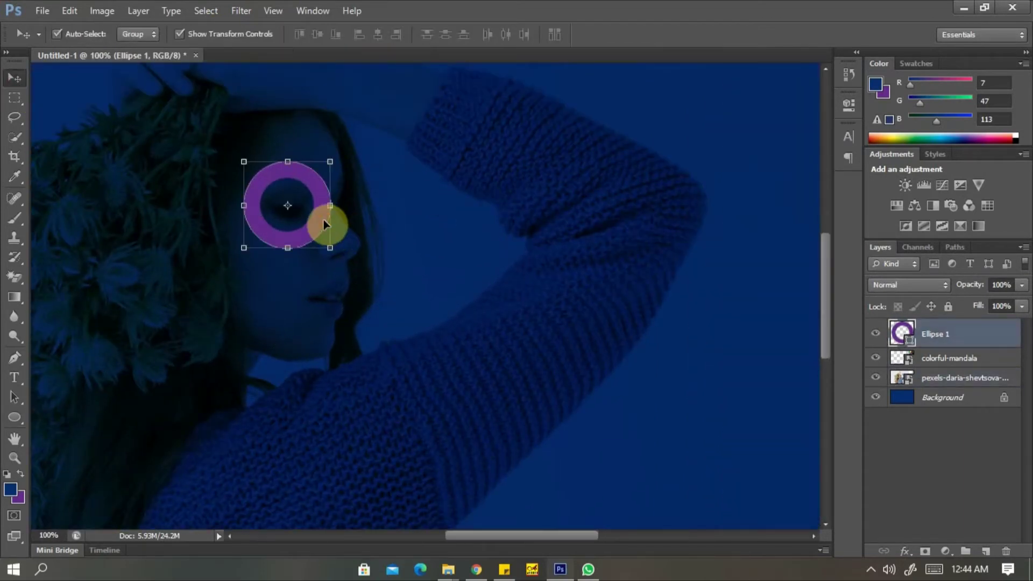
{"action": "key", "text": "ctrl+j"}
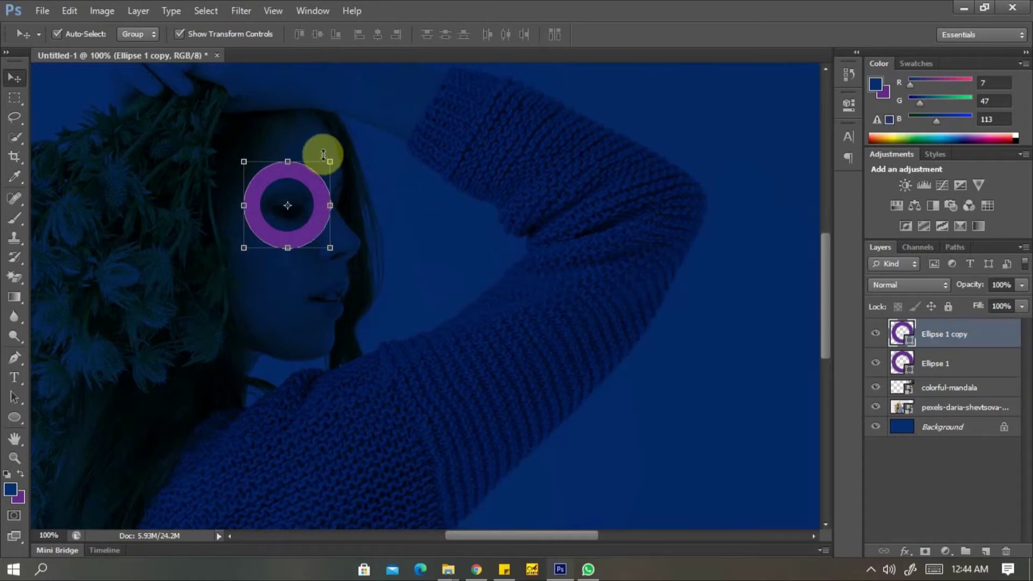
{"action": "key", "text": "ctrl+t"}
{"action": "left_click_drag", "start_coordinate": [330, 158], "coordinate": [315, 171]}
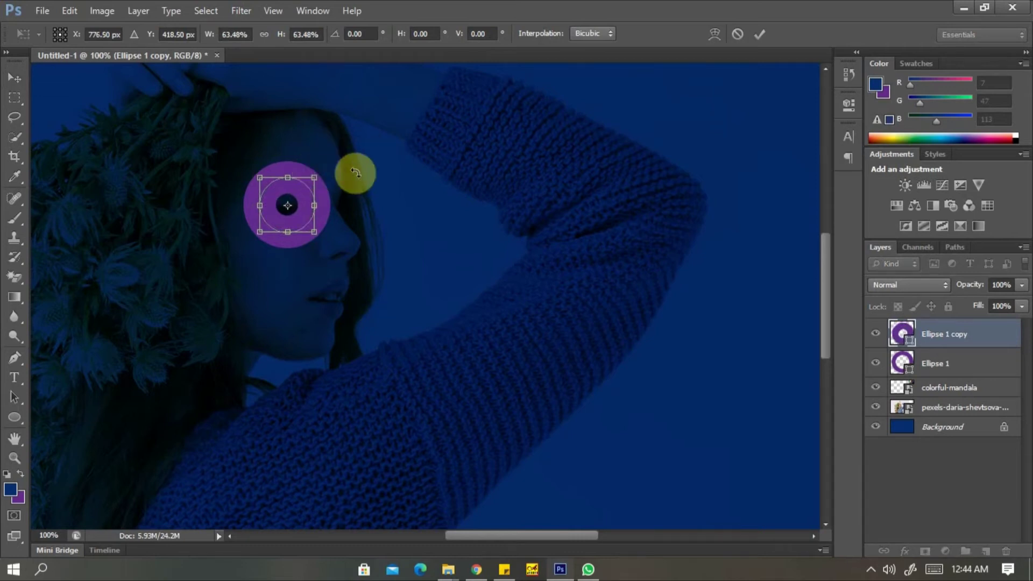
{"action": "key", "text": "Return"}
{"action": "key", "text": "ctrl+minus"}
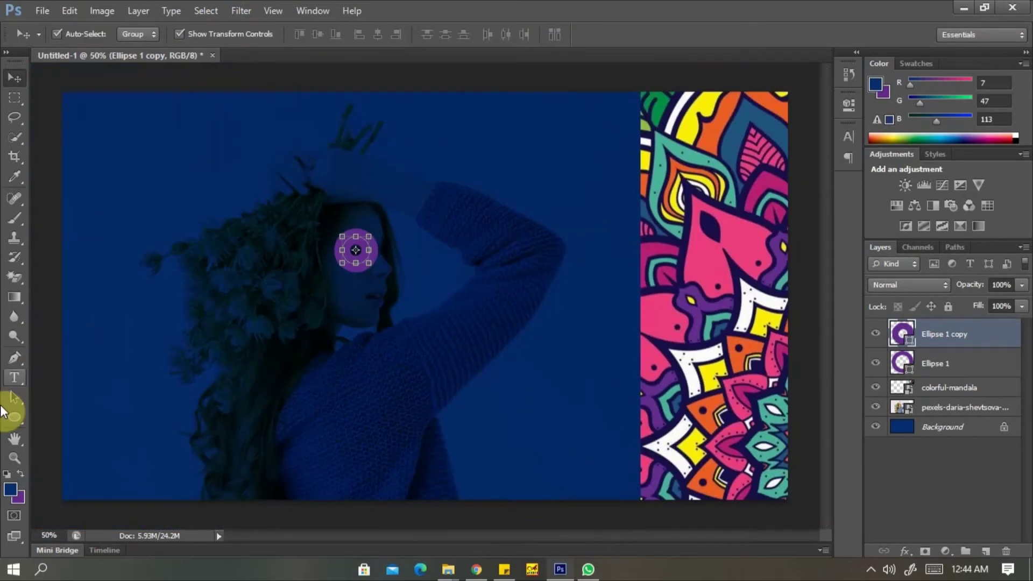
Step: Change the copy ring's stroke to teal sampled from the mandala strip
{"action": "left_click", "coordinate": [13, 416]}
{"action": "left_click", "coordinate": [193, 36]}
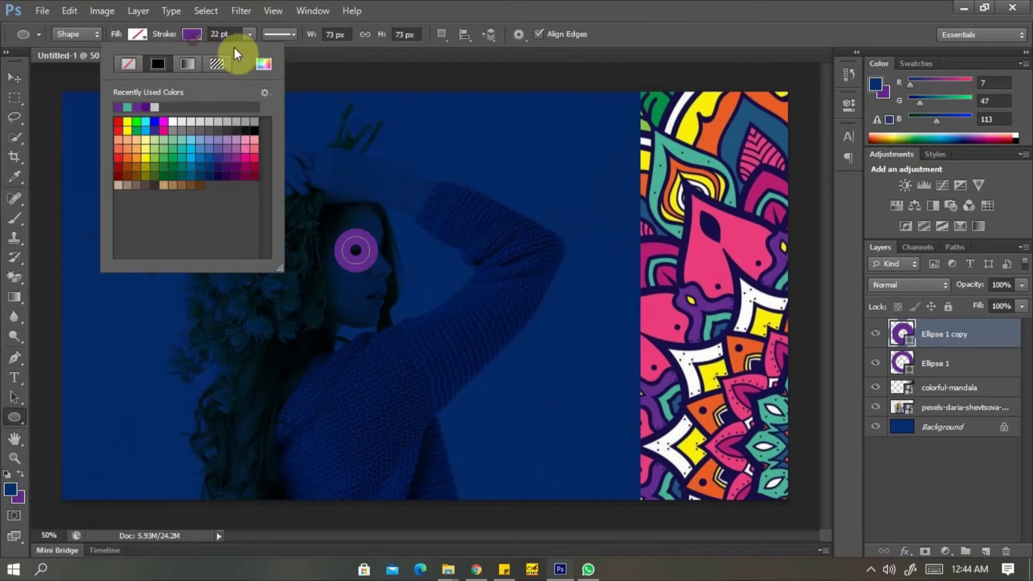
{"action": "left_click", "coordinate": [260, 65]}
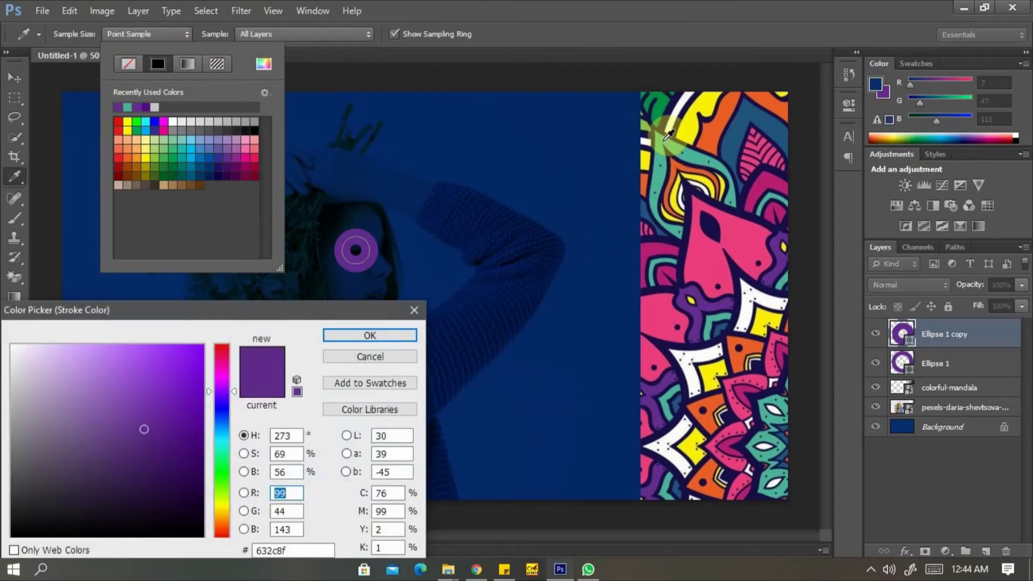
{"action": "left_click", "coordinate": [664, 134]}
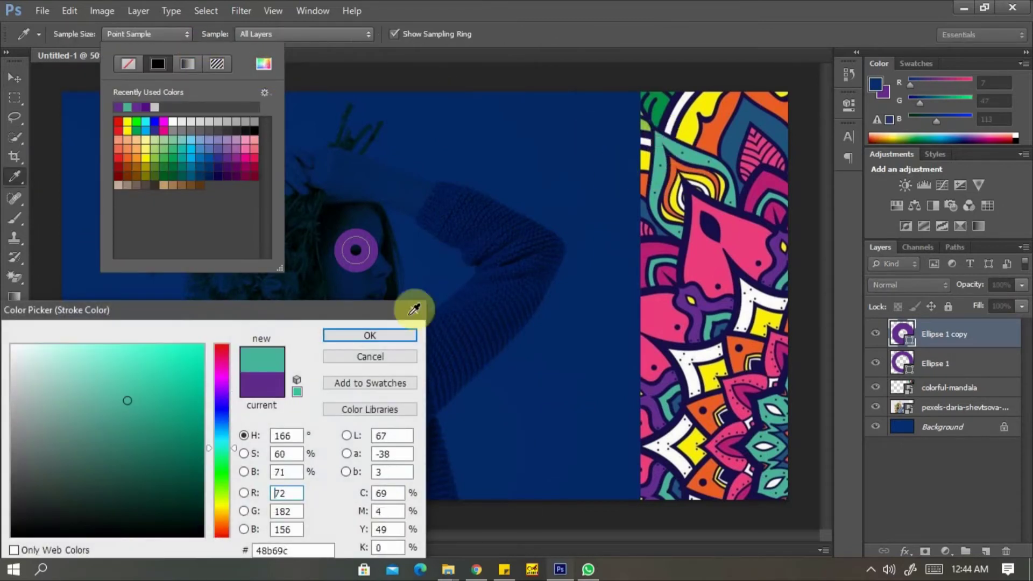
{"action": "left_click", "coordinate": [385, 334]}
{"action": "left_click", "coordinate": [13, 78]}
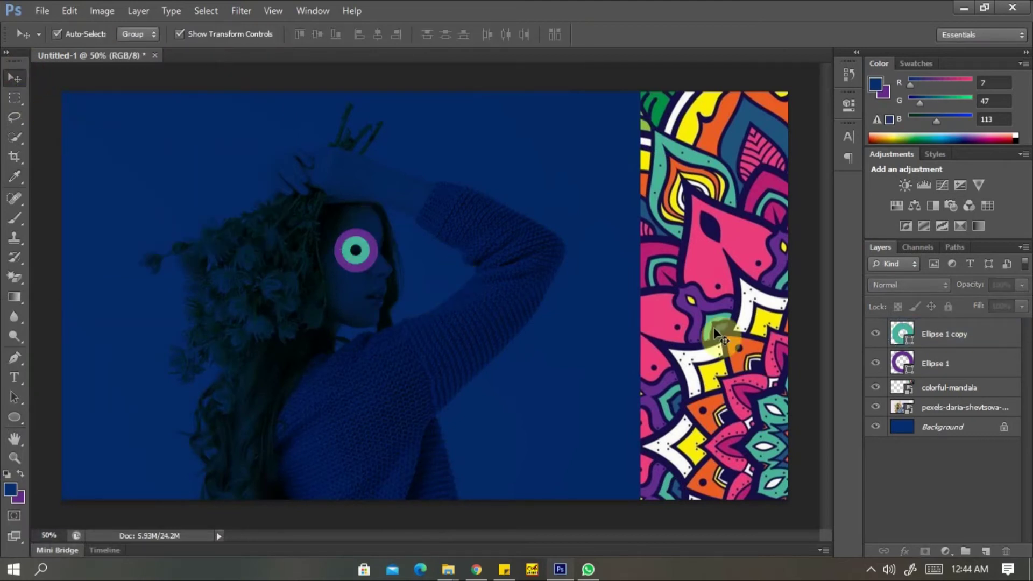
Step: Send Ellipse 1 and Ellipse 1 copy below the portrait and mandala layers
{"action": "left_click", "coordinate": [968, 335]}
{"action": "left_click", "coordinate": [1012, 366], "text": "shift"}
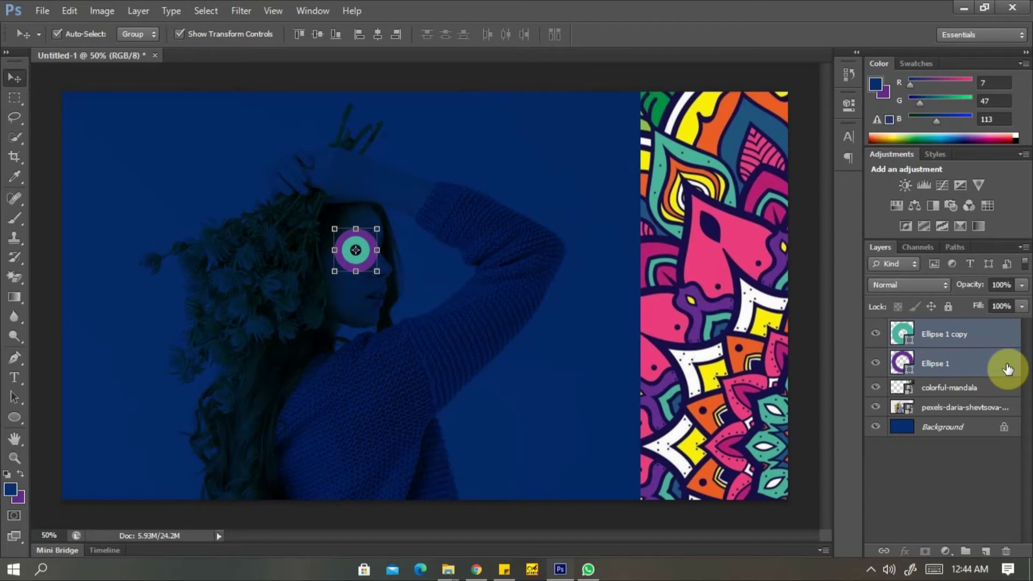
{"action": "key", "text": "ctrl+bracketleft"}
{"action": "key", "text": "ctrl+bracketleft"}
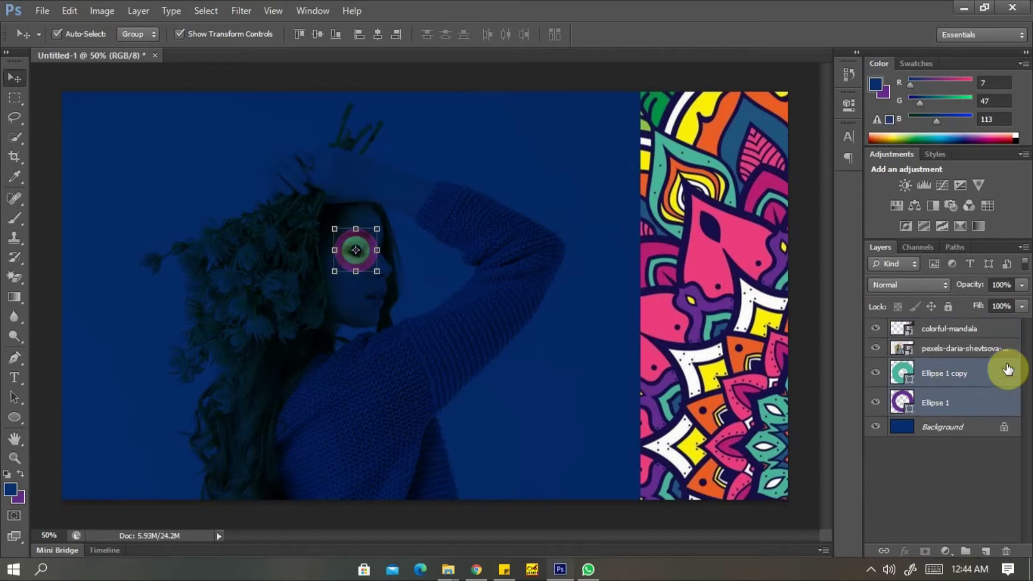
{"action": "key", "text": "ctrl+minus"}
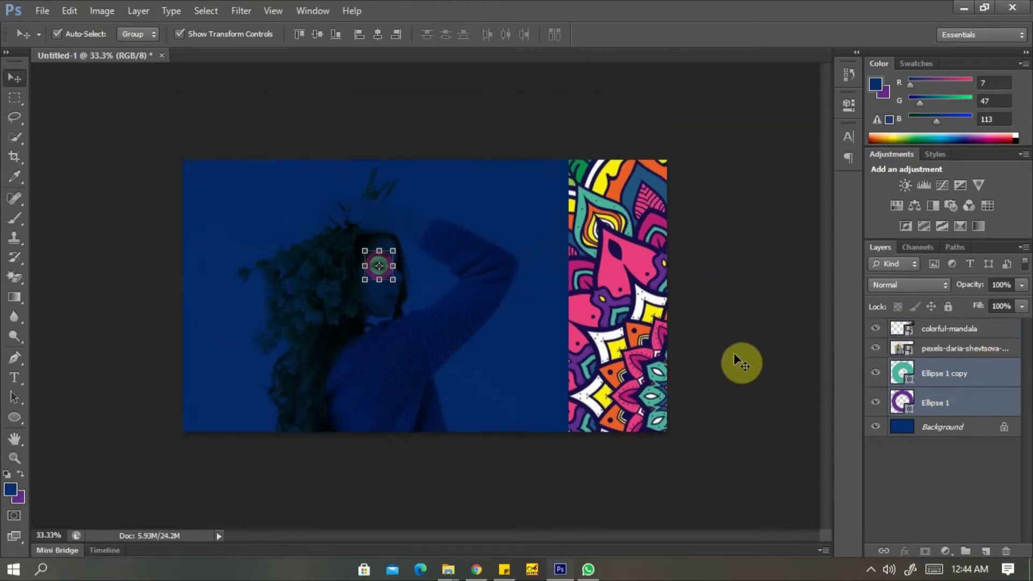
{"action": "left_click", "coordinate": [739, 379]}
{"action": "key", "text": "ctrl+plus"}
{"action": "key", "text": "ctrl+plus"}
{"action": "mouse_move", "coordinate": [311, 392]}
{"action": "left_mouse_down"}
{"action": "mouse_move", "coordinate": [410, 249]}
{"action": "mouse_move", "coordinate": [571, 249]}
{"action": "left_mouse_up"}
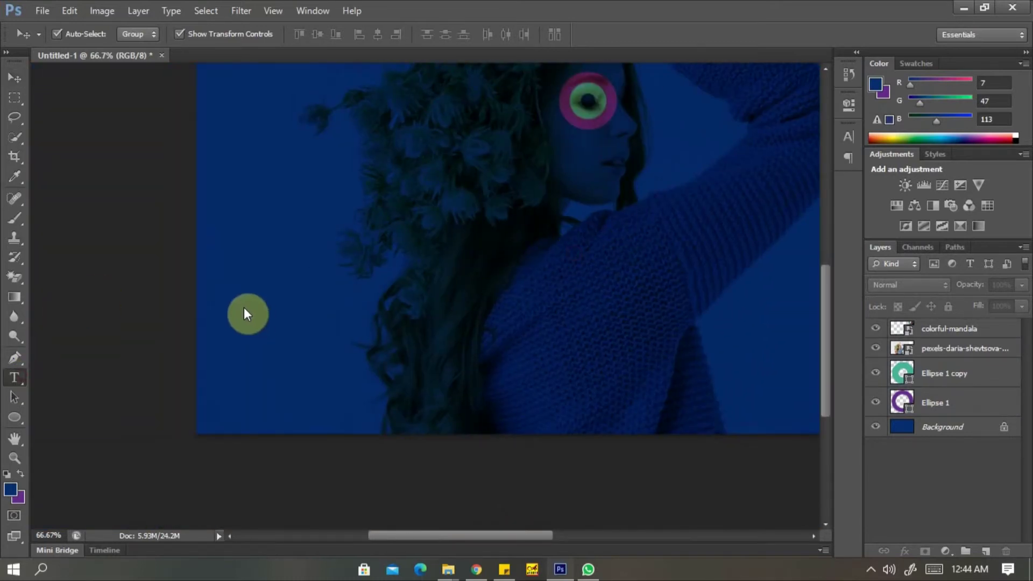
Step: Type a letter A and enlarge it to about 4 inches wide
{"action": "key", "text": "t"}
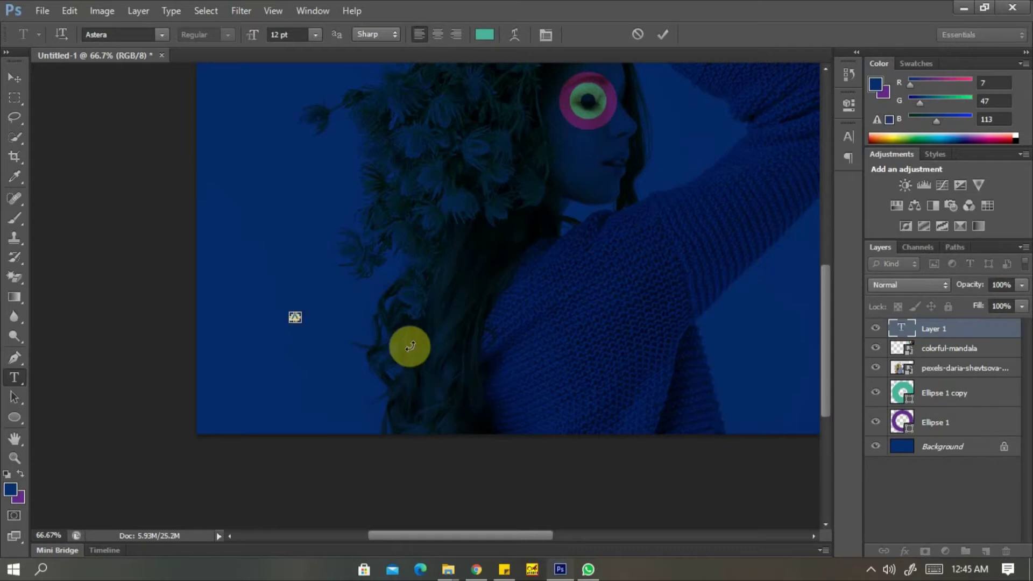
{"action": "left_click", "coordinate": [14, 78]}
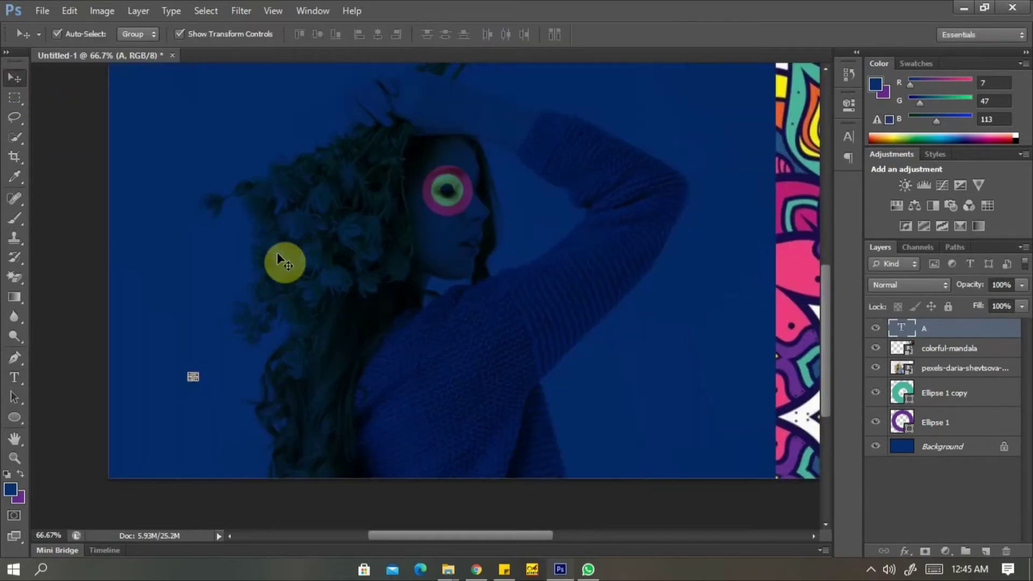
{"action": "key", "text": "ctrl+t"}
{"action": "left_click_drag", "start_coordinate": [151, 425], "coordinate": [263, 494]}
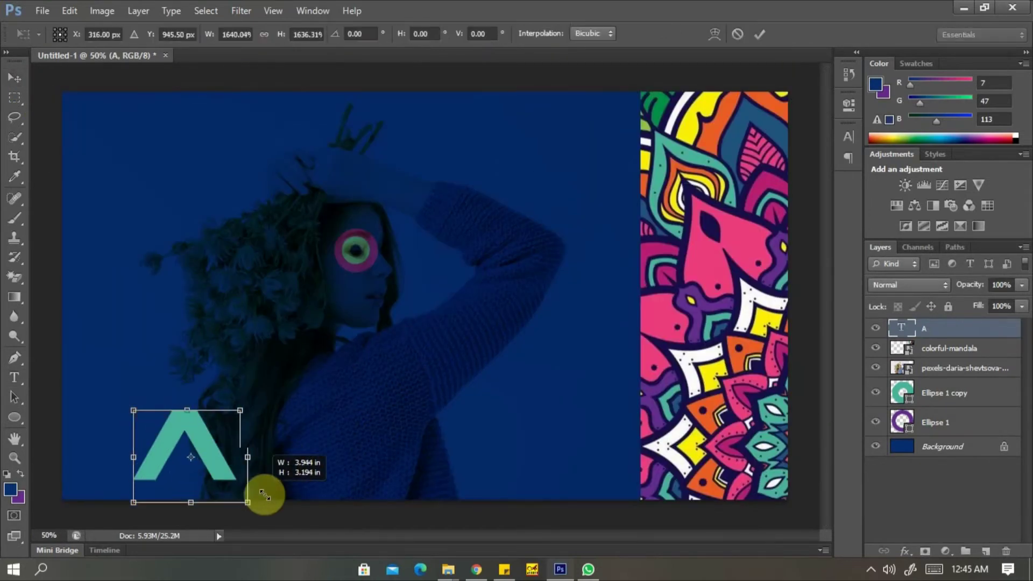
{"action": "key", "text": "Return"}
Step: Move the letter A to sit on the poster's bottom edge and duplicate it
{"action": "key", "text": "ctrl+minus"}
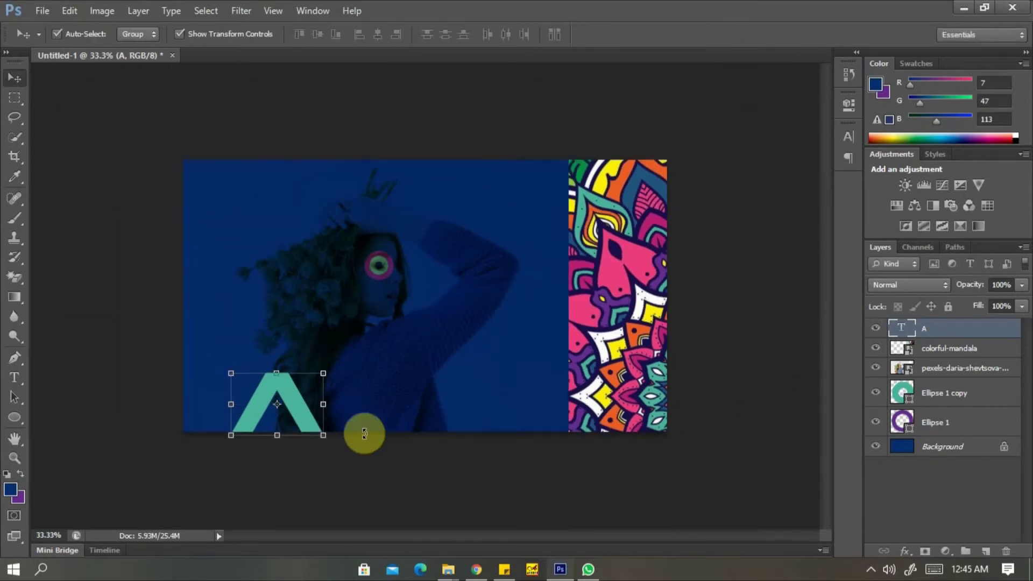
{"action": "key", "text": "ctrl+plus"}
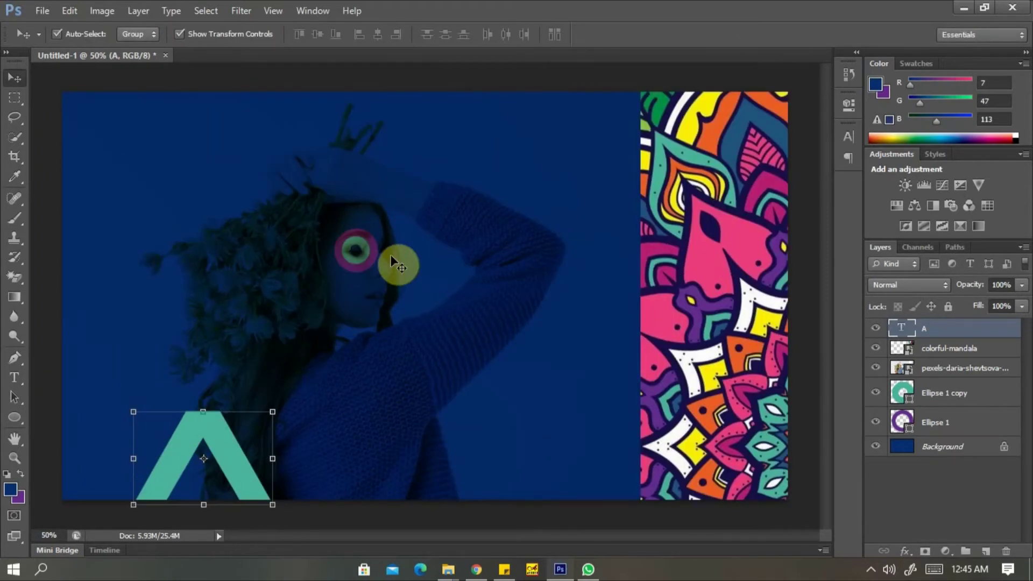
{"action": "key", "text": "ctrl+plus"}
{"action": "left_click_drag", "start_coordinate": [259, 342], "coordinate": [554, 238]}
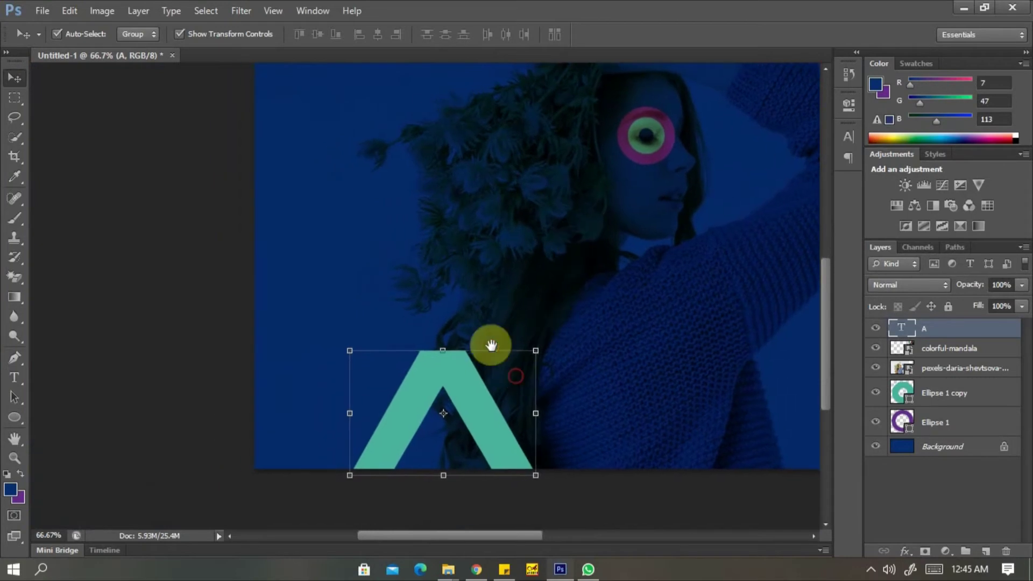
{"action": "scroll", "coordinate": [458, 337], "scroll_direction": "down", "scroll_amount": 2}
{"action": "left_click_drag", "start_coordinate": [423, 334], "coordinate": [495, 389]}
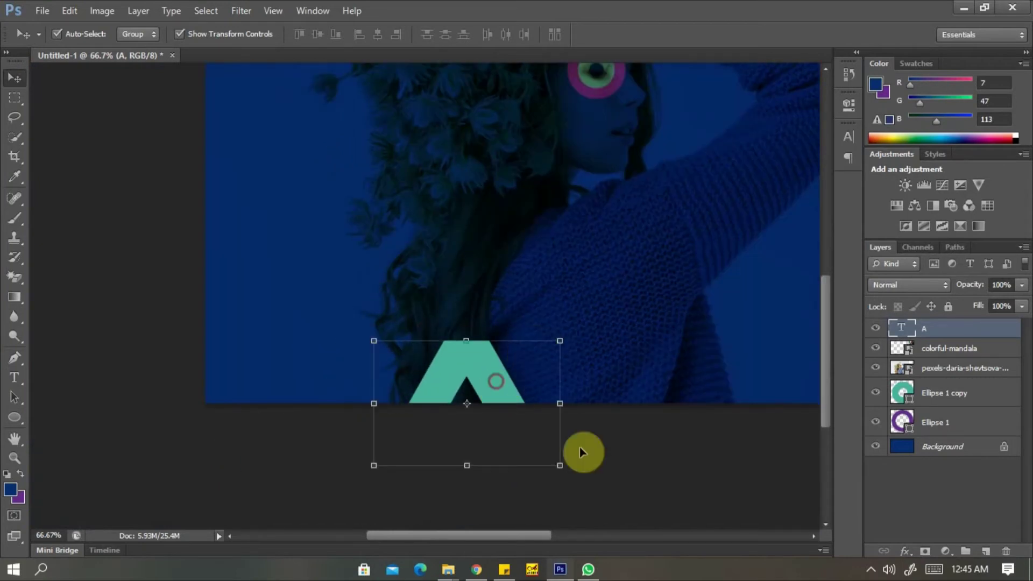
{"action": "left_click", "coordinate": [651, 490]}
{"action": "left_click", "coordinate": [492, 379]}
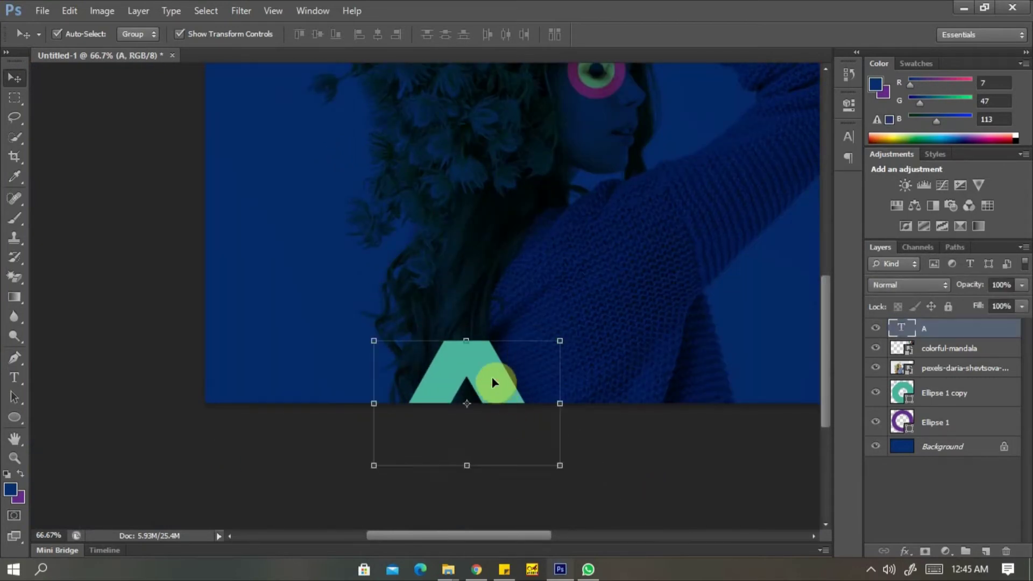
{"action": "left_click_drag", "start_coordinate": [493, 371], "coordinate": [498, 338]}
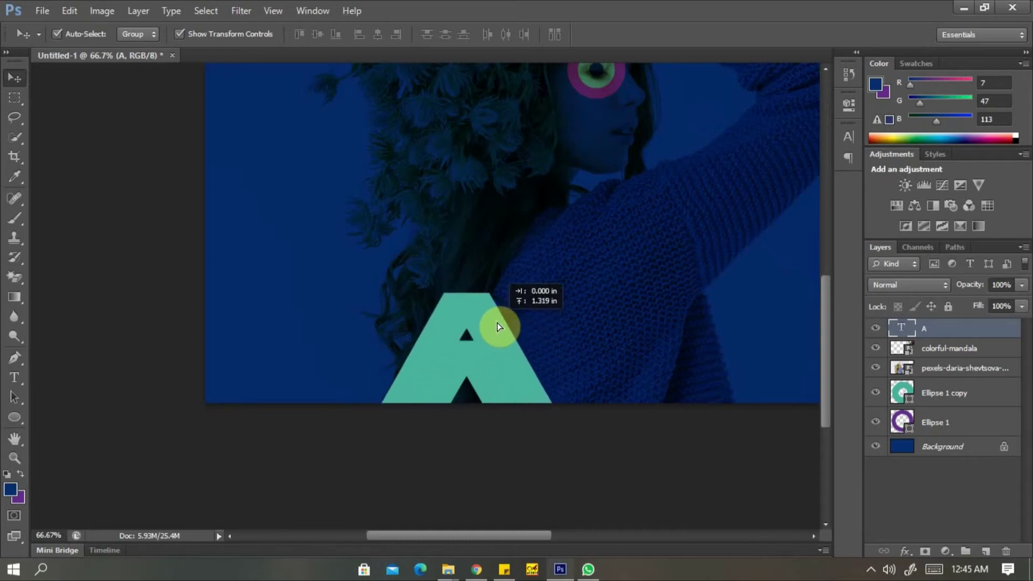
{"action": "key", "text": "ctrl+j"}
Step: Recolour the duplicated letter A bright purple, hex 980ba9
{"action": "left_click", "coordinate": [15, 377]}
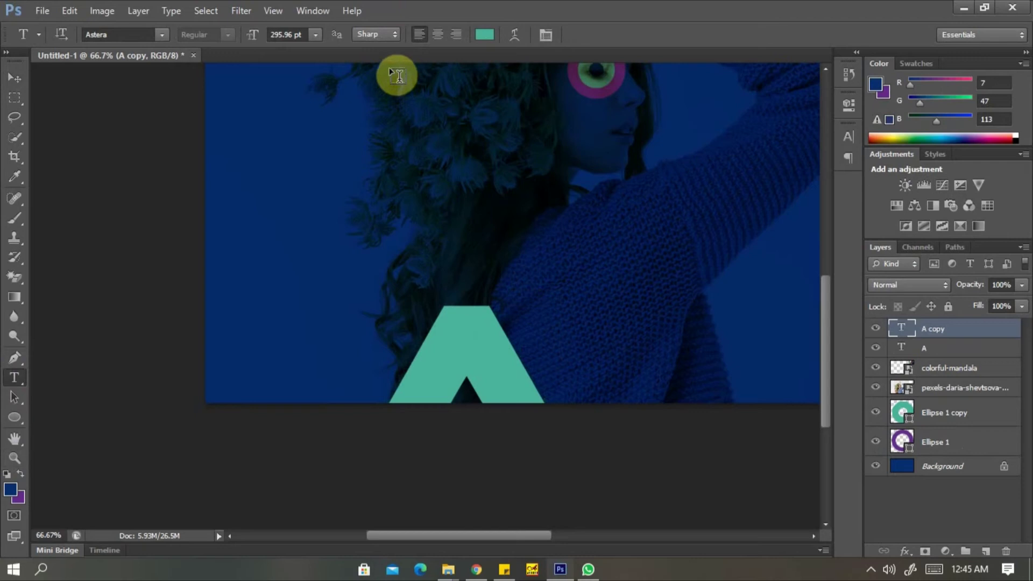
{"action": "left_click", "coordinate": [478, 36]}
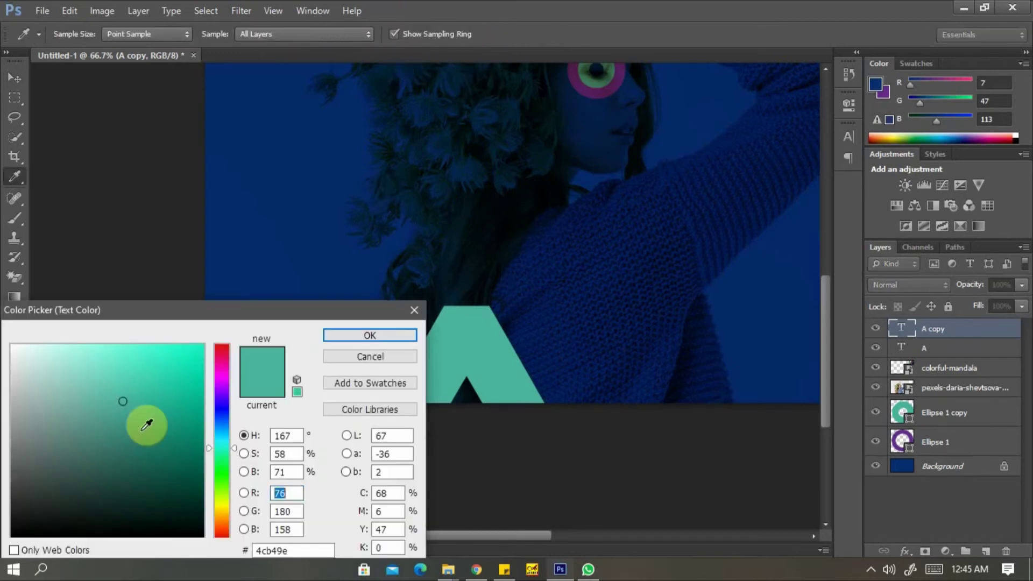
{"action": "left_click", "coordinate": [586, 91]}
{"action": "left_click", "coordinate": [192, 403]}
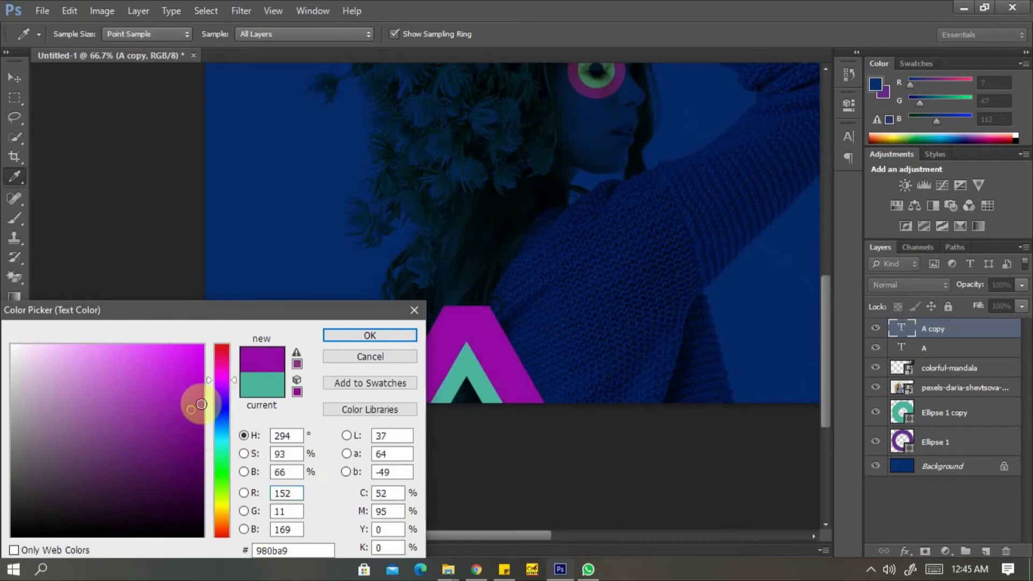
{"action": "left_click", "coordinate": [365, 331]}
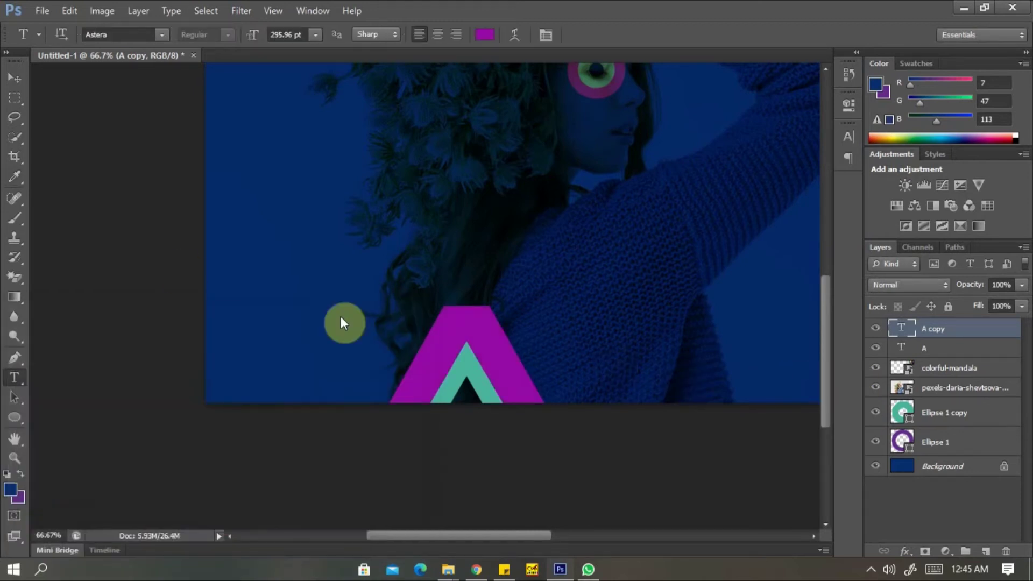
{"action": "left_click", "coordinate": [15, 80]}
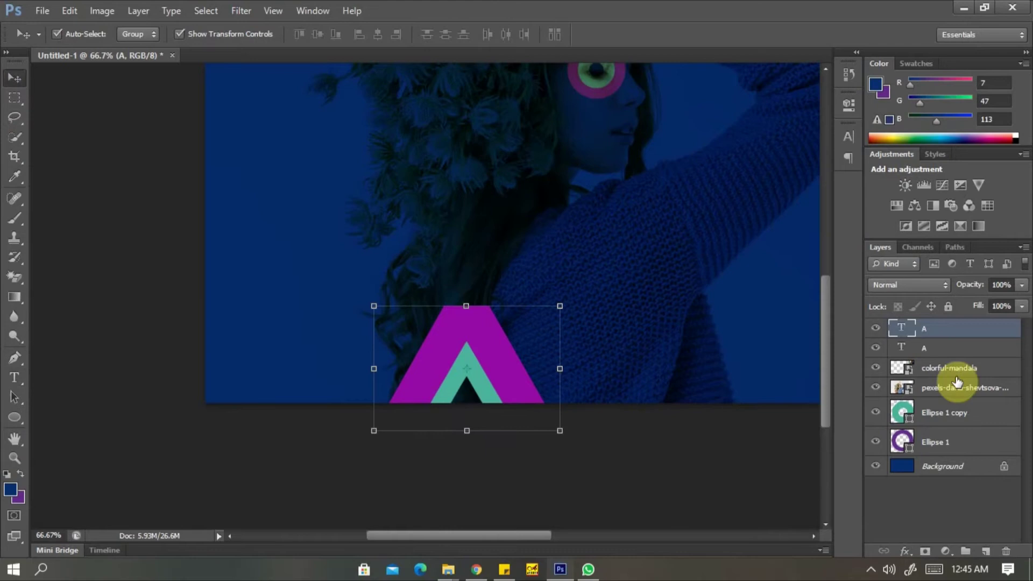
Step: Move both A text layers below pexels-daria and colorful-mandala, just above Ellipse 1 copy
{"action": "left_click", "coordinate": [955, 345], "text": "shift"}
{"action": "left_click_drag", "start_coordinate": [955, 345], "coordinate": [959, 407]}
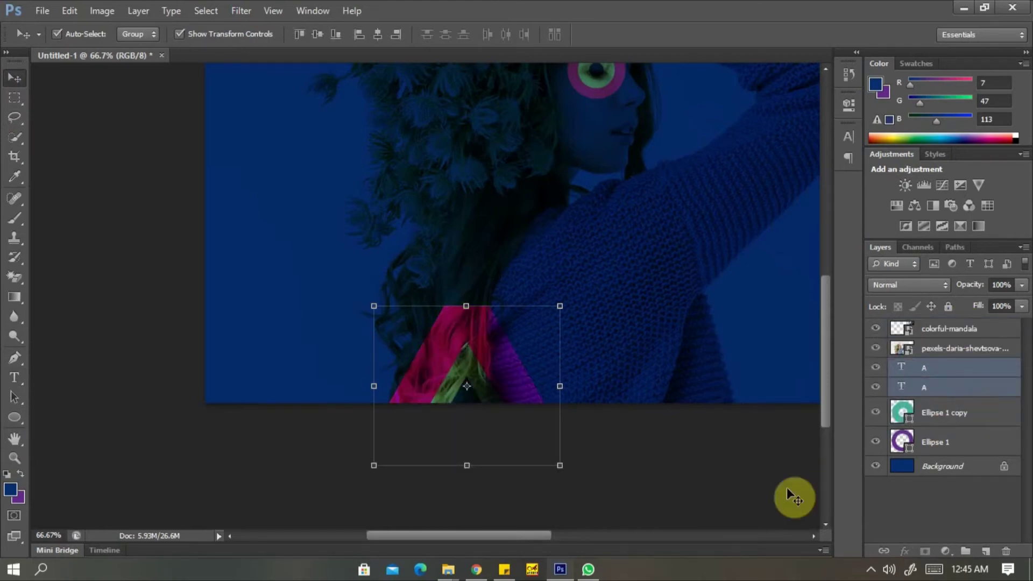
{"action": "left_click", "coordinate": [481, 379]}
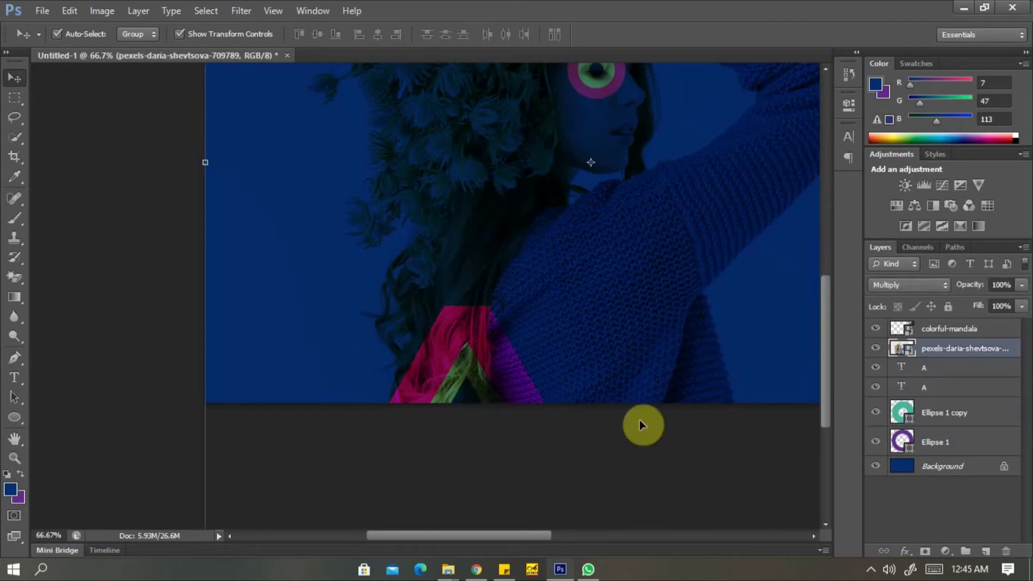
{"action": "left_click", "coordinate": [949, 418]}
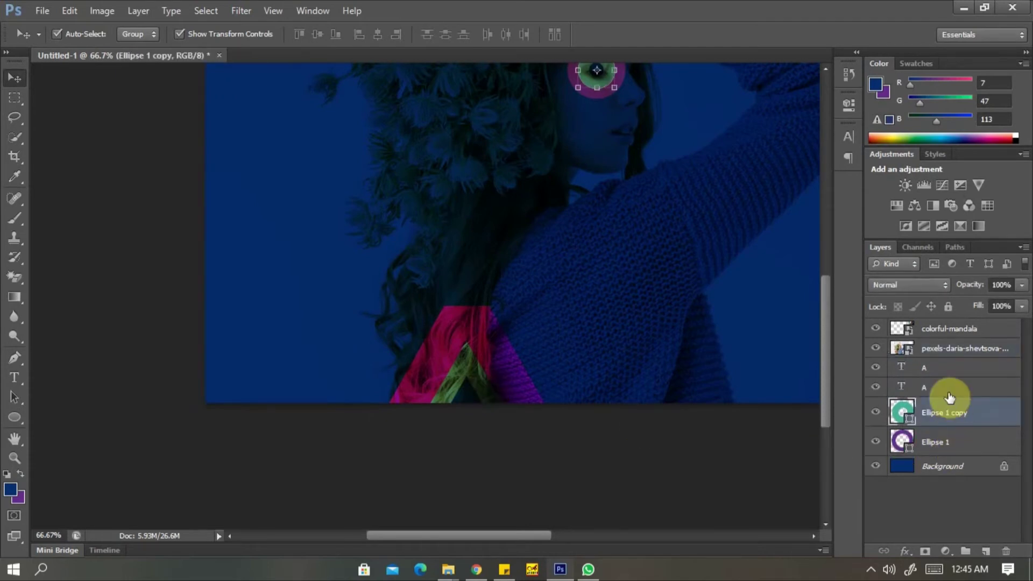
{"action": "left_click", "coordinate": [949, 397]}
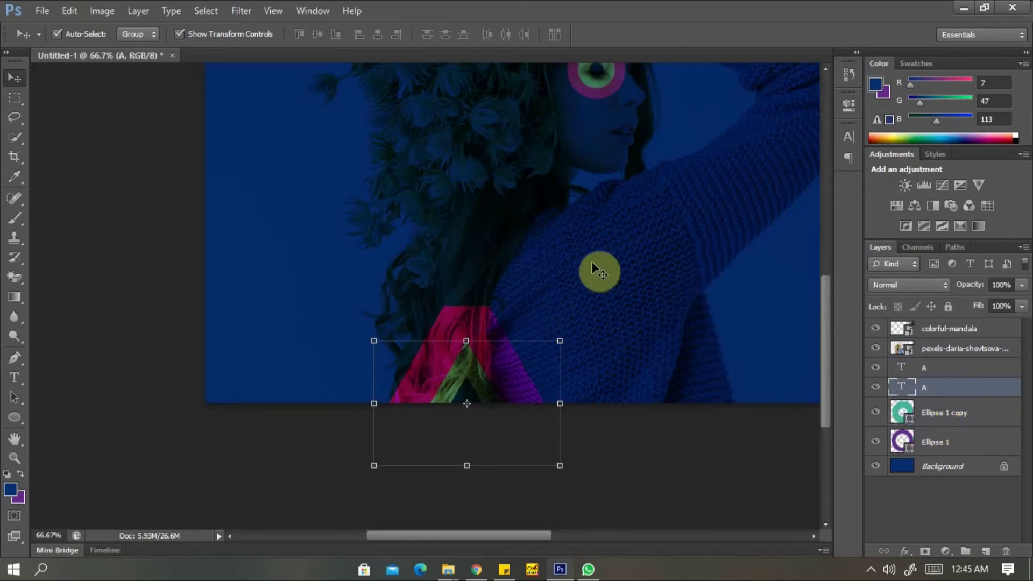
Step: Double the lower letter A's size, raise it one layer, and lock the portrait layer
{"action": "left_click_drag", "start_coordinate": [557, 342], "coordinate": [671, 274]}
{"action": "key", "text": "Return"}
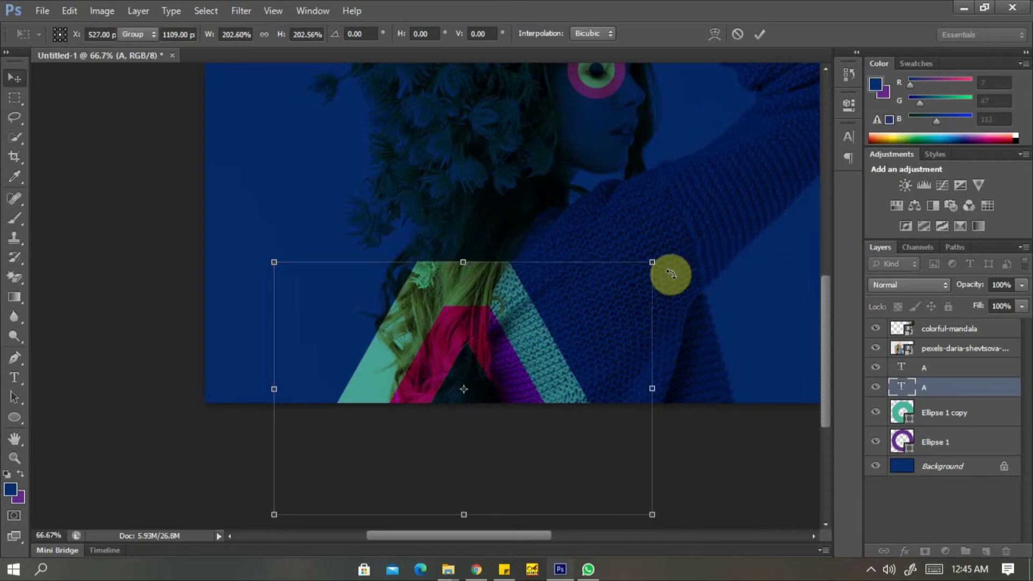
{"action": "key", "text": "ctrl+bracketright"}
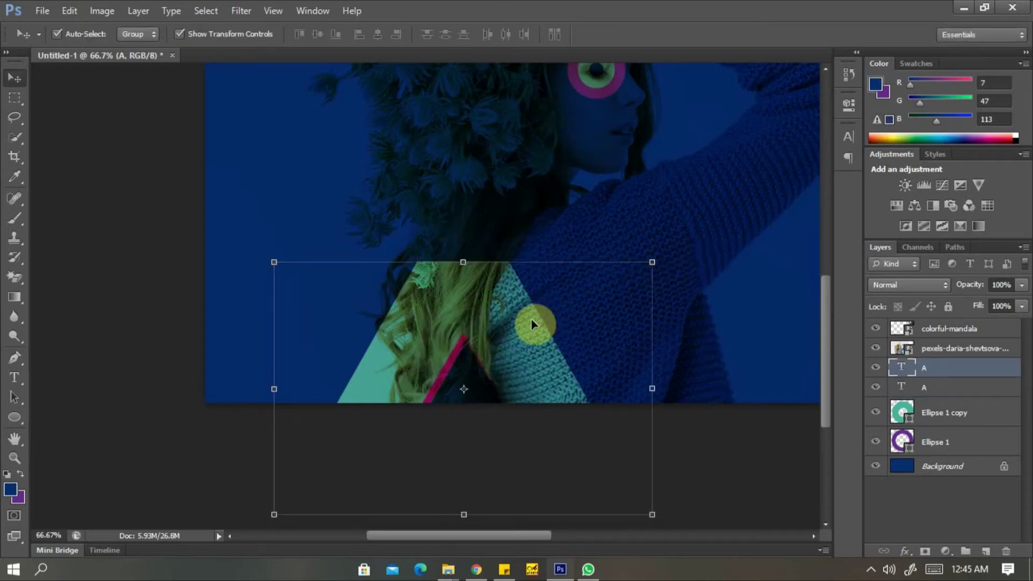
{"action": "left_click", "coordinate": [532, 312]}
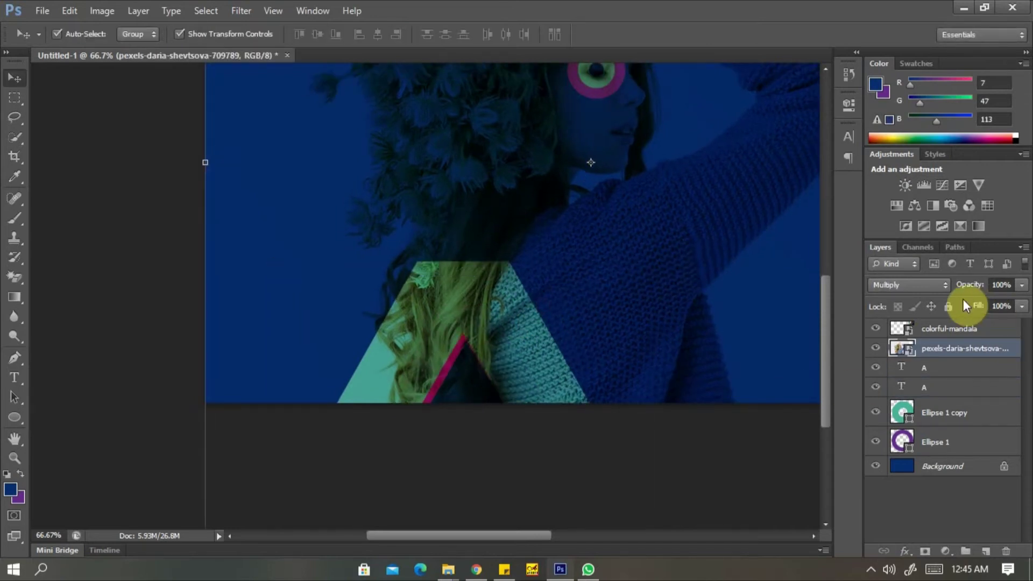
{"action": "left_click", "coordinate": [947, 306]}
Step: Move the enlarged A up, then shrink and lower both A shapes together
{"action": "left_click", "coordinate": [498, 295]}
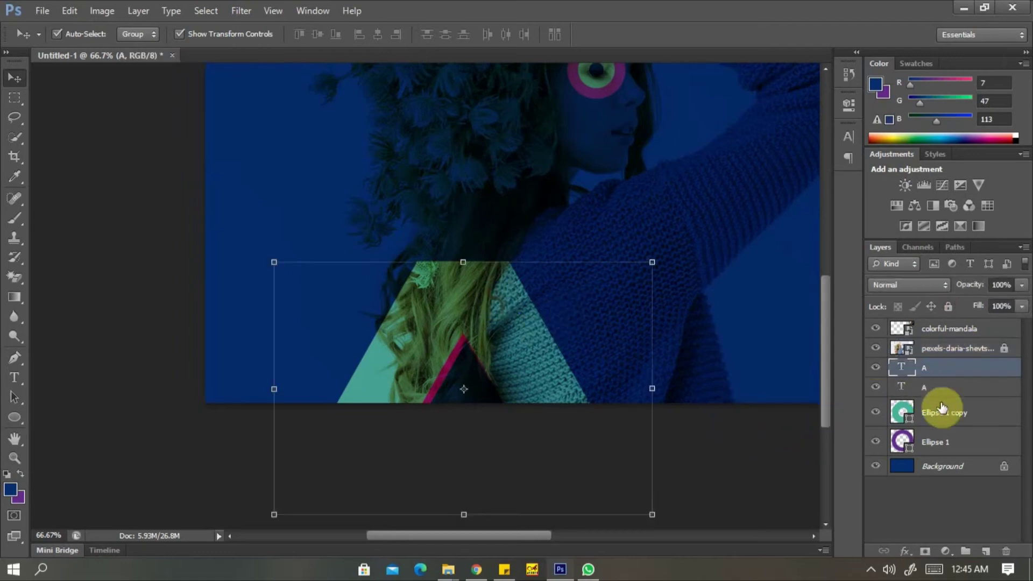
{"action": "key", "text": "ctrl+t"}
{"action": "mouse_move", "coordinate": [565, 304]}
{"action": "left_mouse_down"}
{"action": "mouse_move", "coordinate": [541, 282]}
{"action": "mouse_move", "coordinate": [541, 295]}
{"action": "left_mouse_up"}
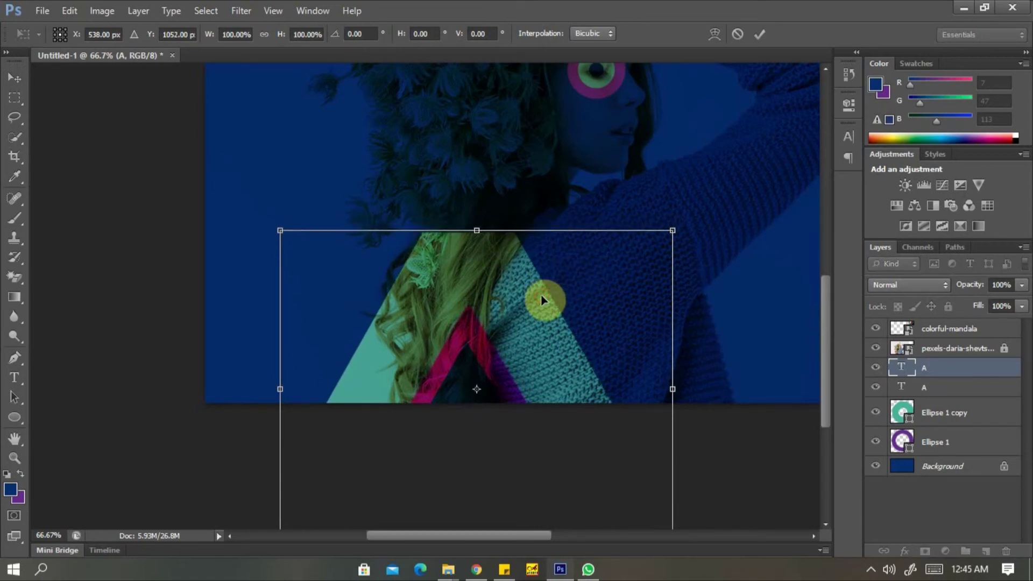
{"action": "key", "text": "Return"}
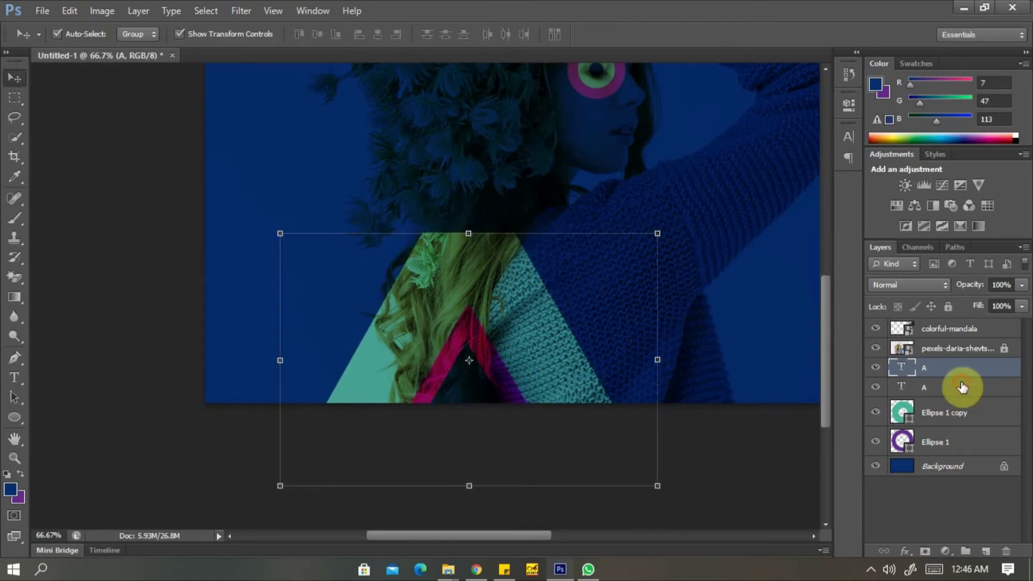
{"action": "left_click", "coordinate": [962, 386], "text": "shift"}
{"action": "key", "text": "ctrl+t"}
{"action": "left_click_drag", "start_coordinate": [657, 234], "coordinate": [585, 305]}
{"action": "left_click_drag", "start_coordinate": [511, 357], "coordinate": [511, 394]}
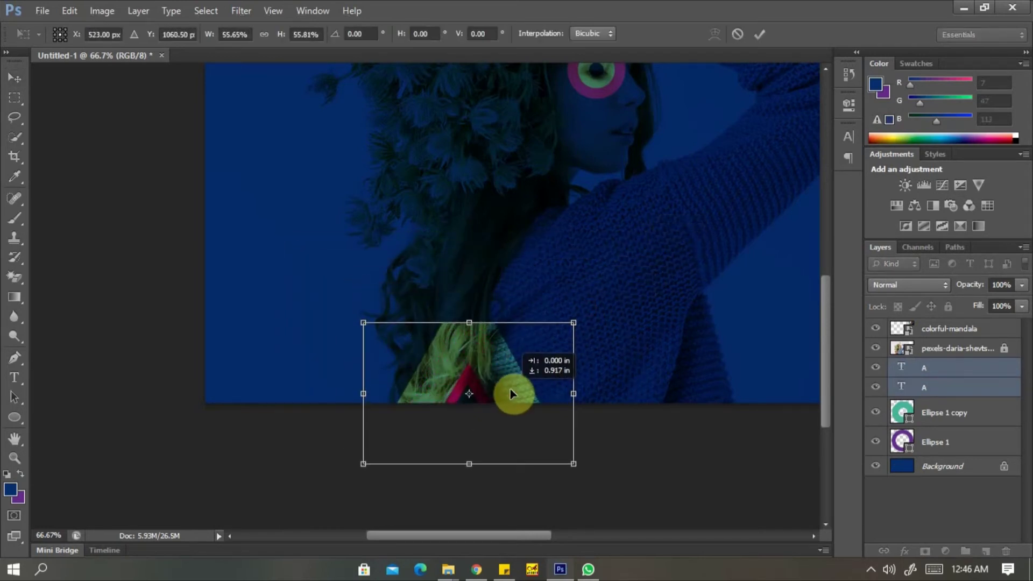
{"action": "key", "text": "Return"}
Step: Nudge the top letter A up slightly
{"action": "left_click", "coordinate": [495, 346]}
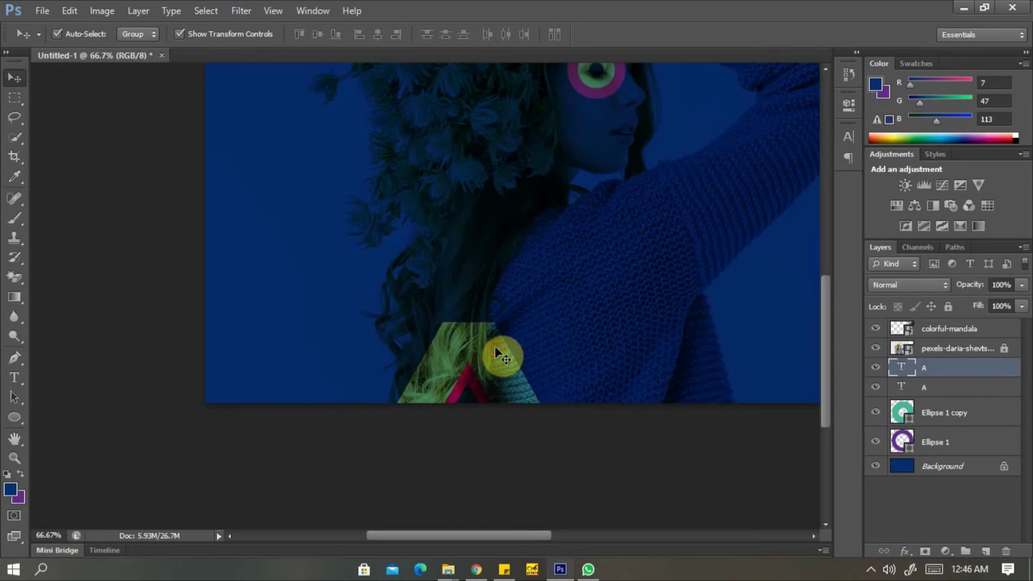
{"action": "left_click_drag", "start_coordinate": [547, 435], "coordinate": [546, 420]}
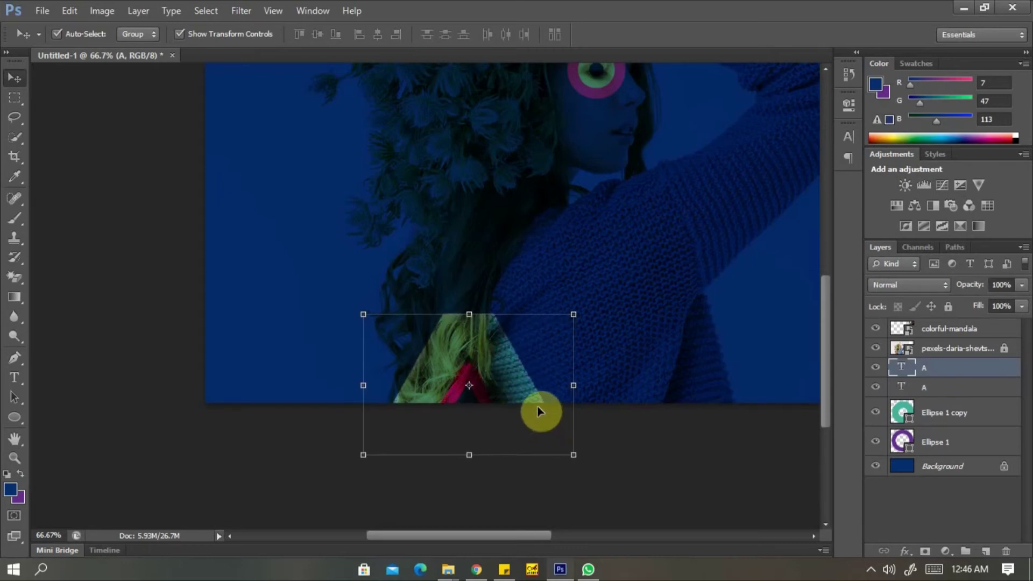
{"action": "left_click", "coordinate": [647, 457]}
{"action": "left_click", "coordinate": [519, 368]}
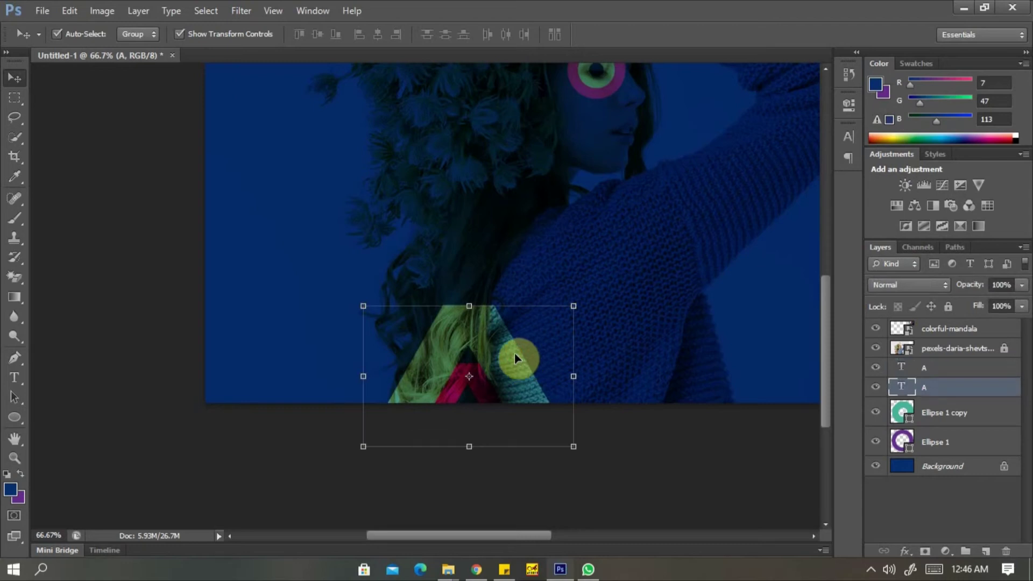
{"action": "left_click", "coordinate": [500, 425]}
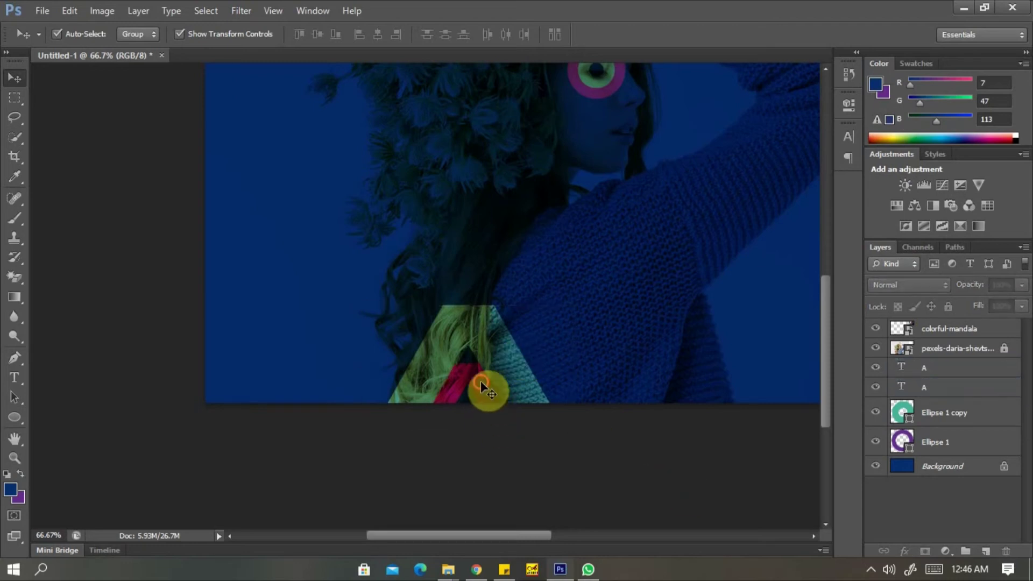
Step: Enlarge one A to about 149% and shift both A shapes down and left
{"action": "left_click", "coordinate": [482, 384]}
{"action": "key", "text": "ctrl+t"}
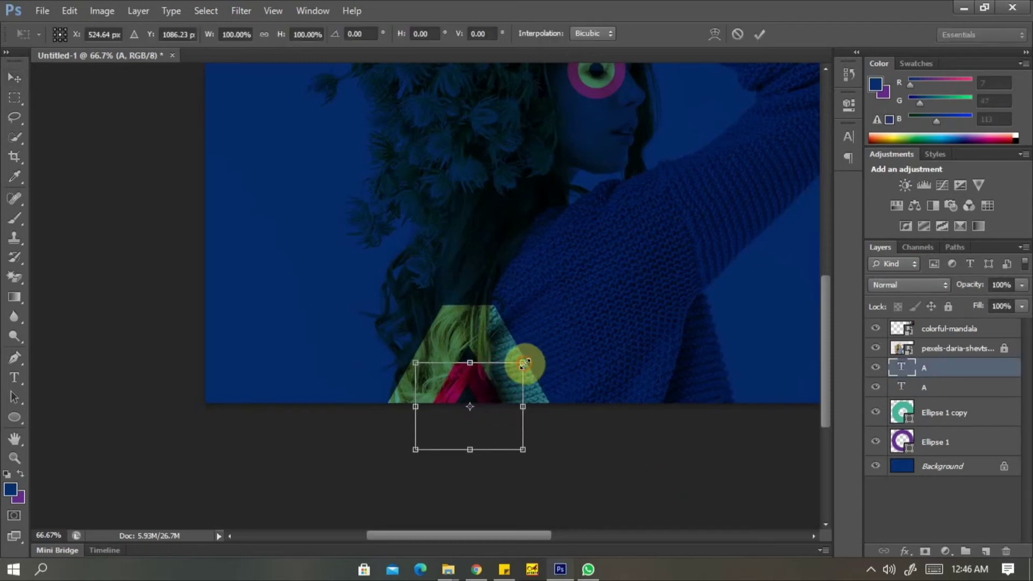
{"action": "left_click_drag", "start_coordinate": [523, 364], "coordinate": [549, 341]}
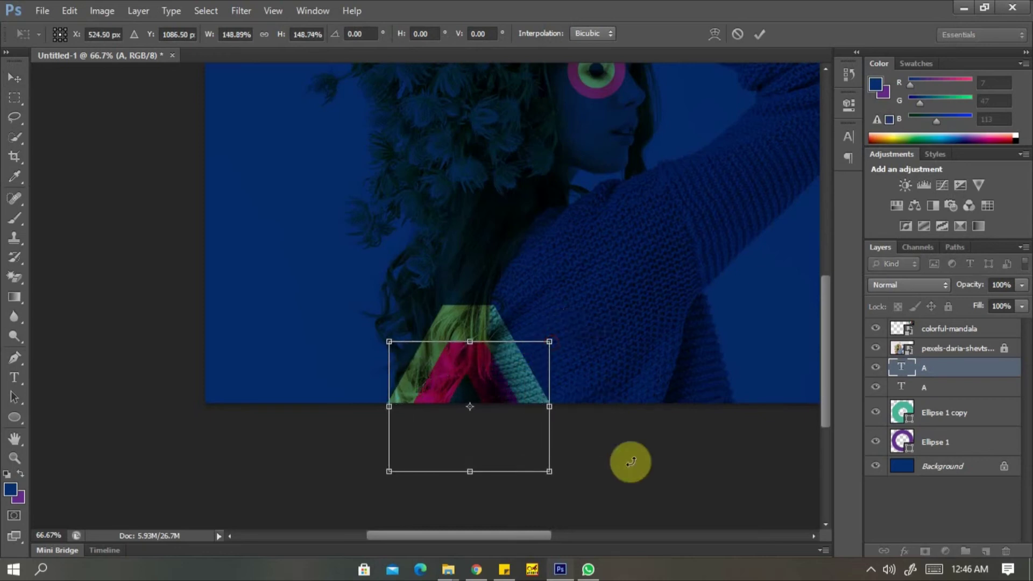
{"action": "key", "text": "Return"}
{"action": "left_click", "coordinate": [486, 385]}
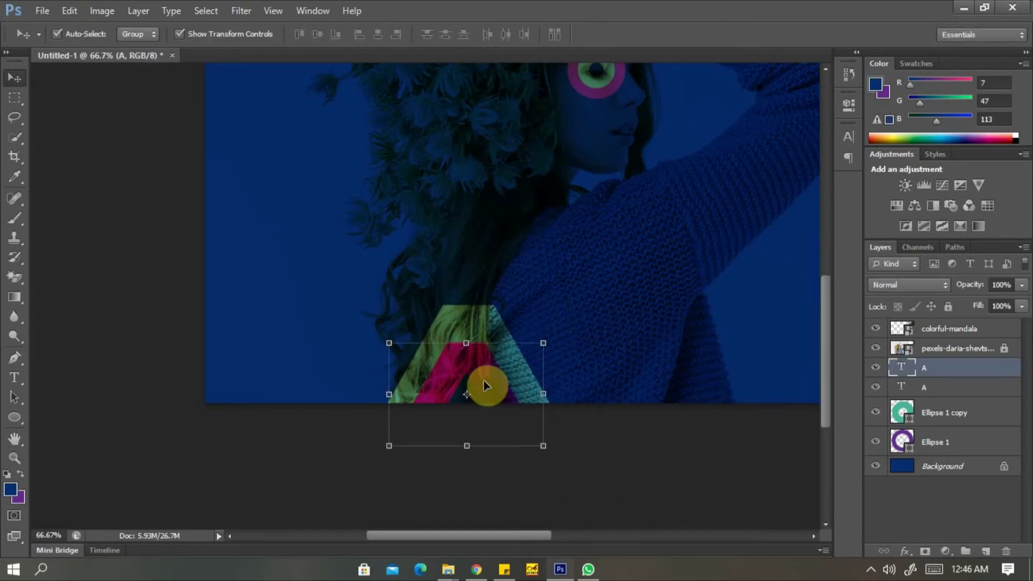
{"action": "left_click_drag", "start_coordinate": [482, 314], "coordinate": [473, 330]}
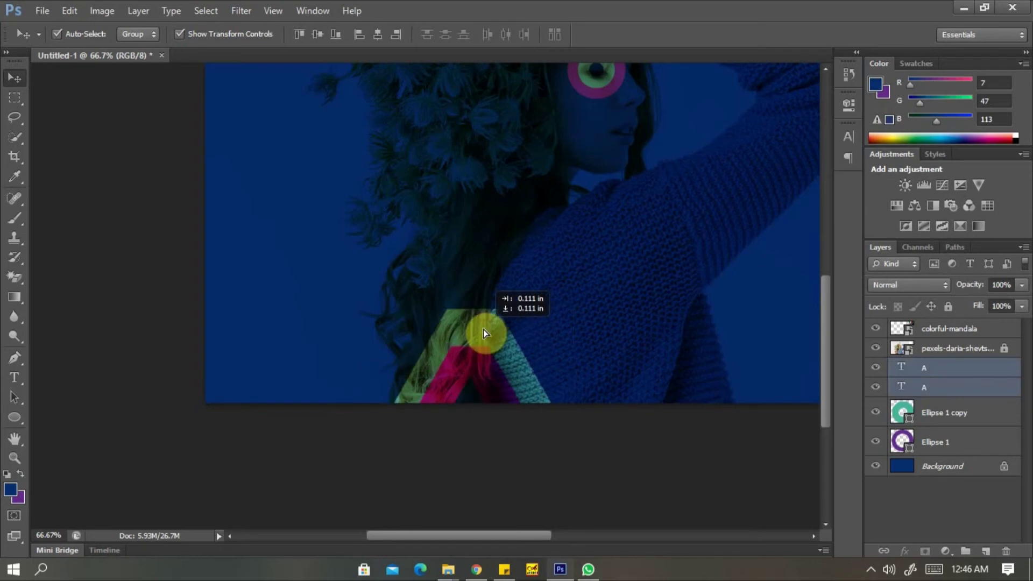
{"action": "left_click", "coordinate": [664, 459]}
Step: Type the person's name as a Roboto caption near the poster's top-left
{"action": "key", "text": "ctrl+0"}
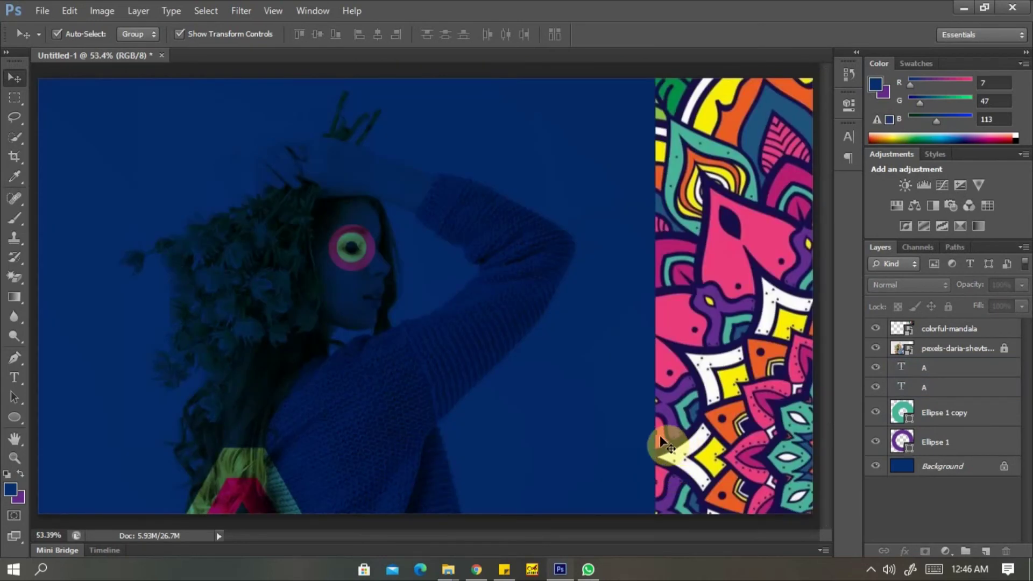
{"action": "key", "text": "ctrl+minus"}
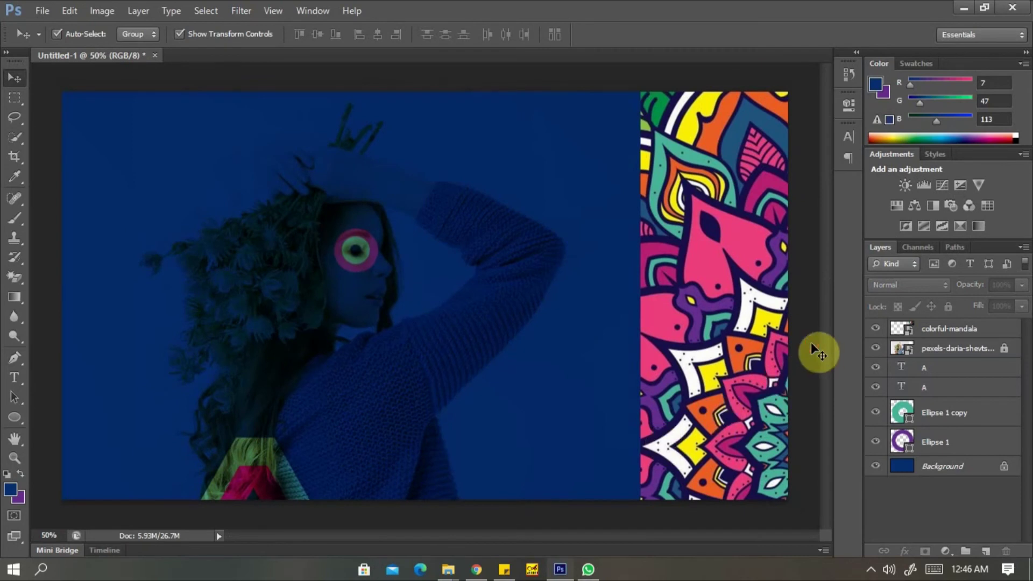
{"action": "key", "text": "ctrl+plus"}
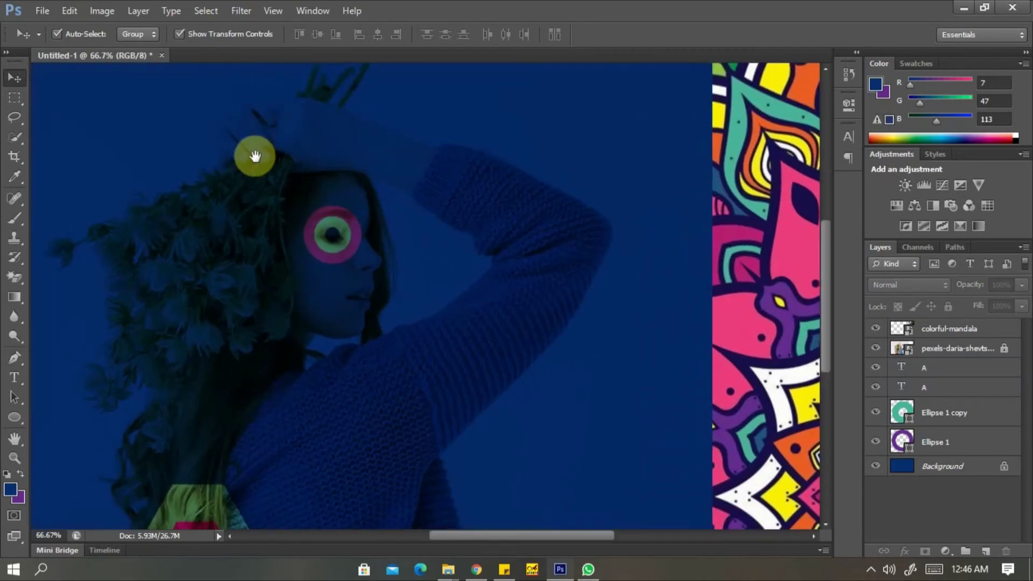
{"action": "left_click_drag", "start_coordinate": [254, 156], "coordinate": [483, 204]}
{"action": "key", "text": "ctrl+plus"}
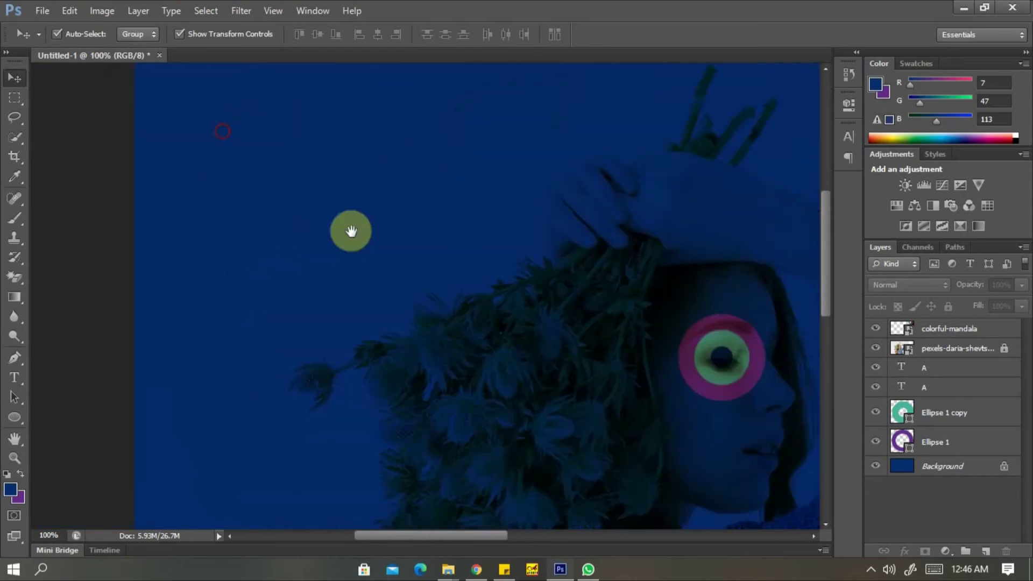
{"action": "left_click", "coordinate": [29, 374]}
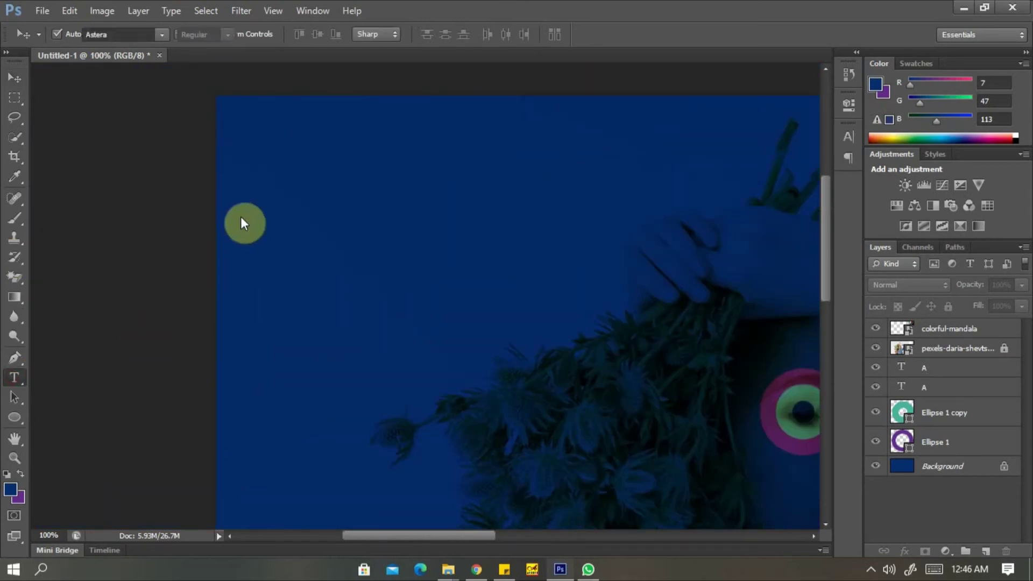
{"action": "left_click", "coordinate": [113, 35]}
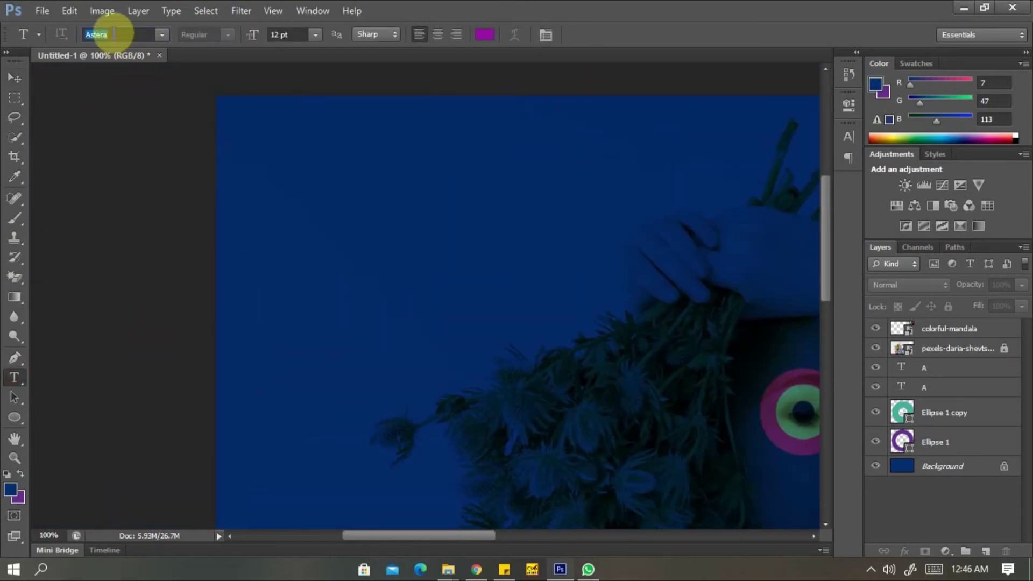
{"action": "type", "text": "Roboto"}
{"action": "key", "text": "Tab"}
{"action": "key", "text": "Tab"}
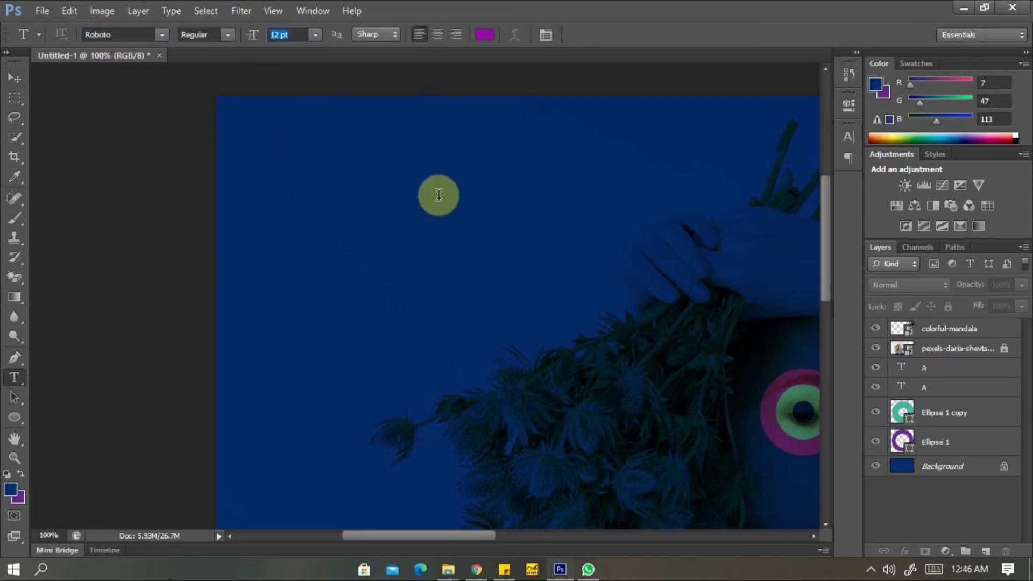
{"action": "left_click", "coordinate": [438, 195]}
{"action": "type", "text": "vikas "}
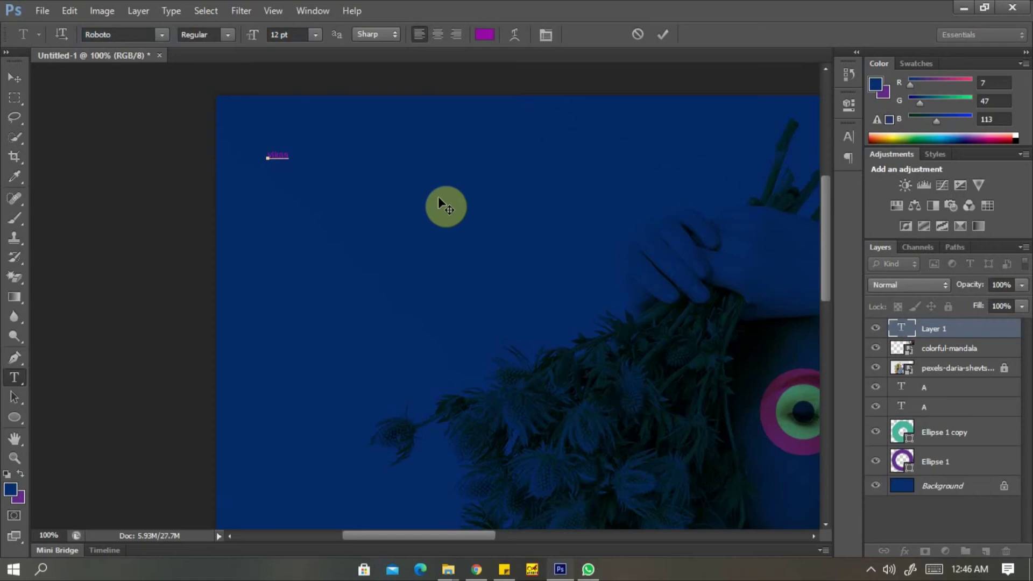
{"action": "type", "text": "navandi"}
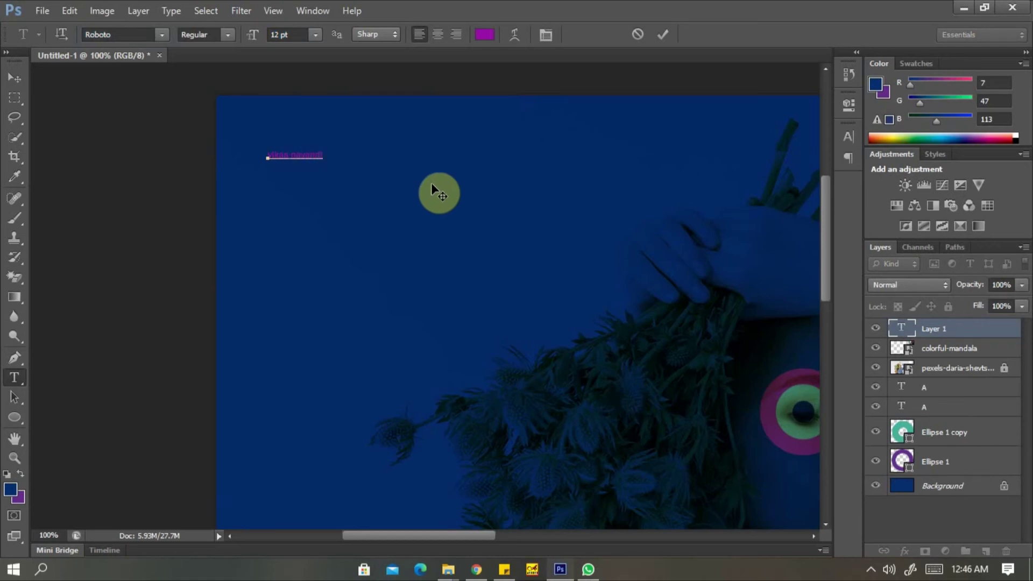
Step: Colour the whole caption near-white
{"action": "key", "text": "ctrl+a"}
{"action": "left_click", "coordinate": [484, 35]}
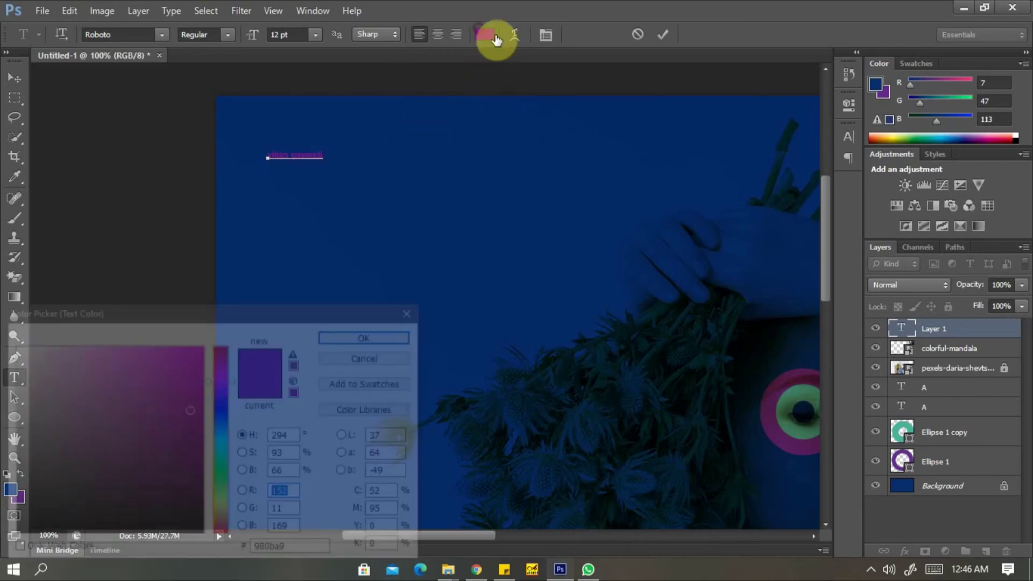
{"action": "left_click", "coordinate": [13, 369]}
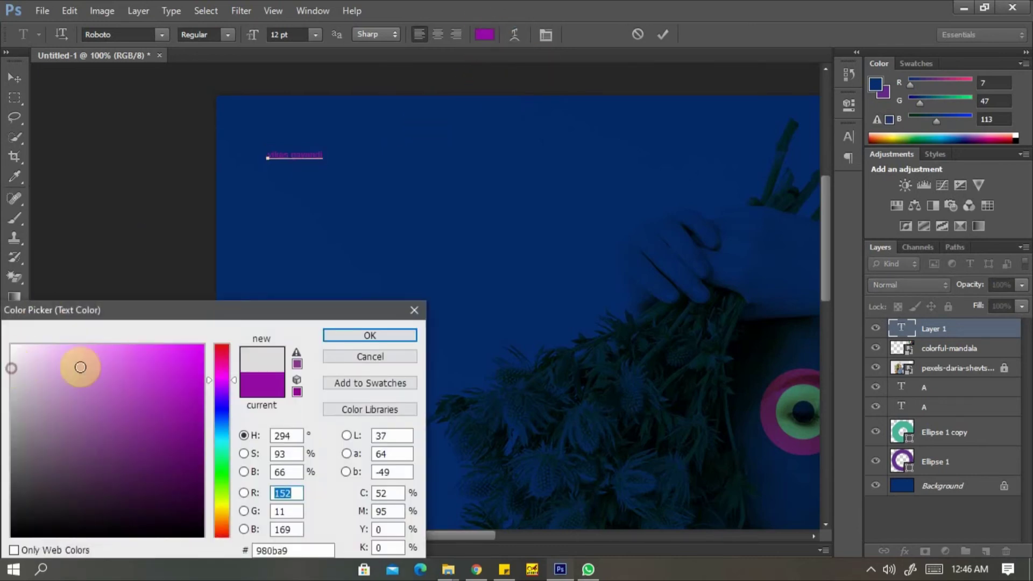
{"action": "left_click", "coordinate": [370, 335]}
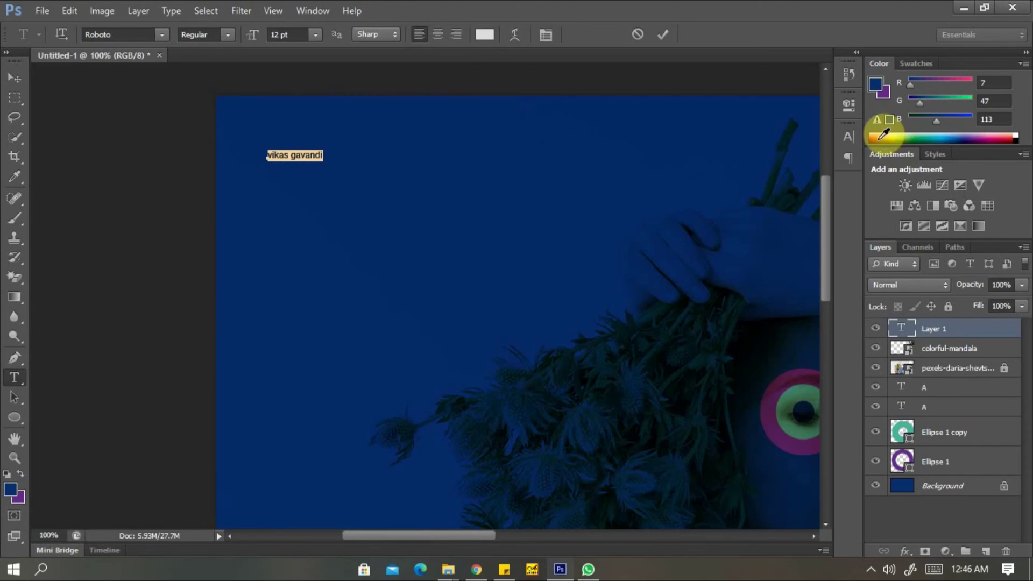
Step: Give the caption 200 letter tracking and the Thin font style, then commit it
{"action": "left_click", "coordinate": [845, 137]}
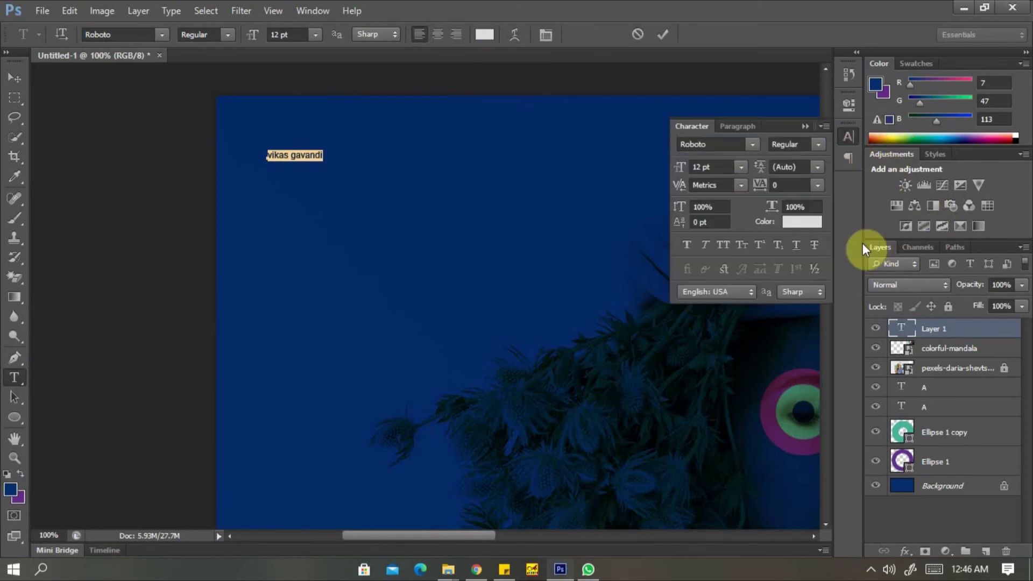
{"action": "left_click", "coordinate": [817, 186]}
{"action": "left_click", "coordinate": [805, 427]}
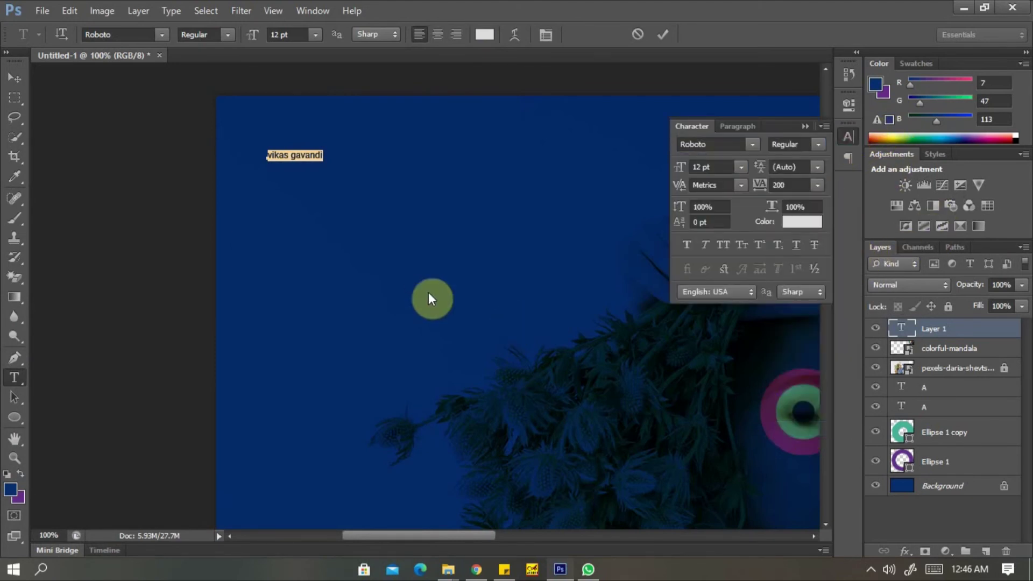
{"action": "left_click", "coordinate": [227, 35]}
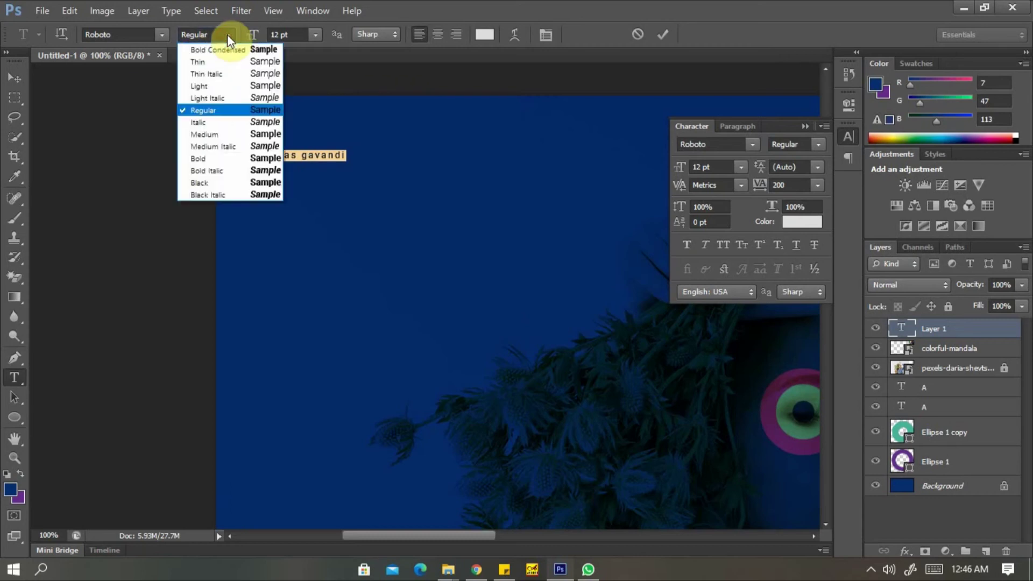
{"action": "left_click", "coordinate": [228, 62]}
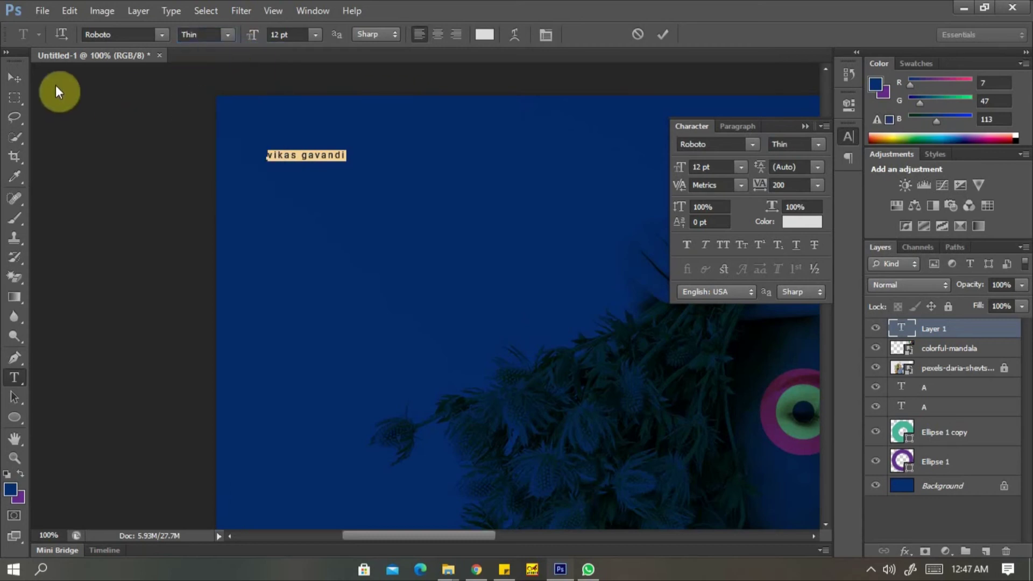
{"action": "left_click", "coordinate": [12, 77]}
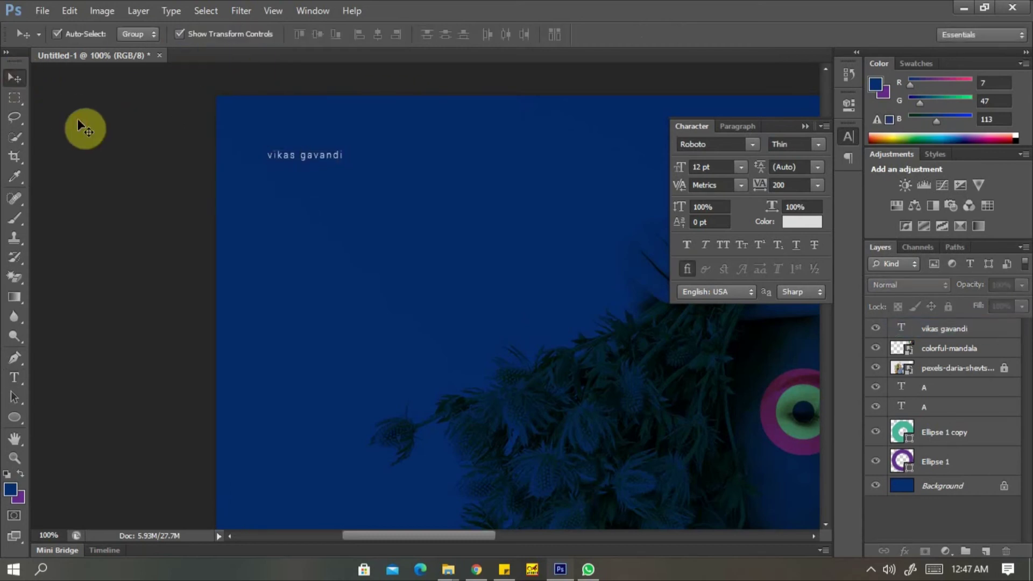
Step: Move the caption into the top-left corner and underline it with a thin 1 px line
{"action": "key", "text": "ctrl+plus"}
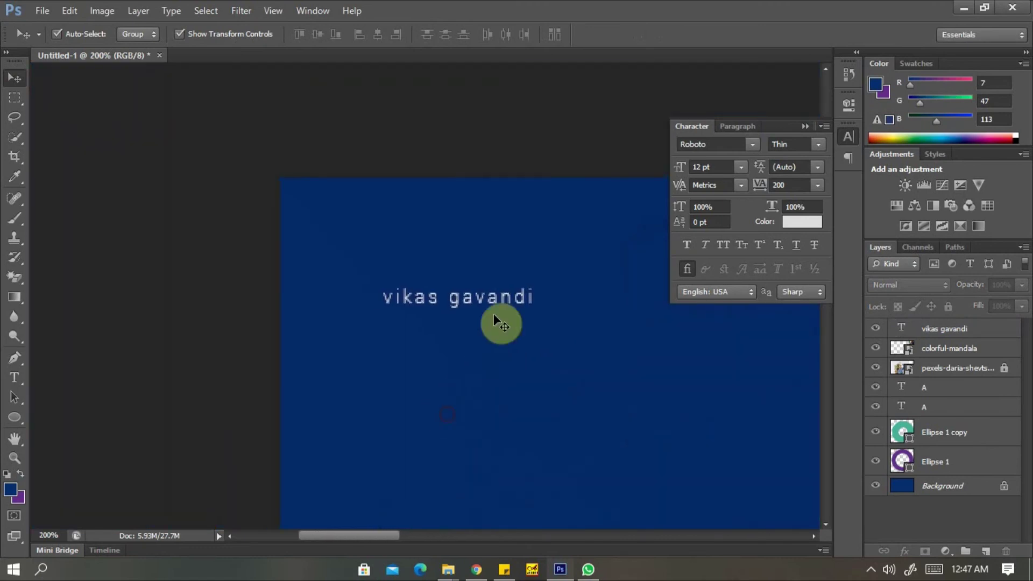
{"action": "left_click_drag", "start_coordinate": [493, 314], "coordinate": [420, 231]}
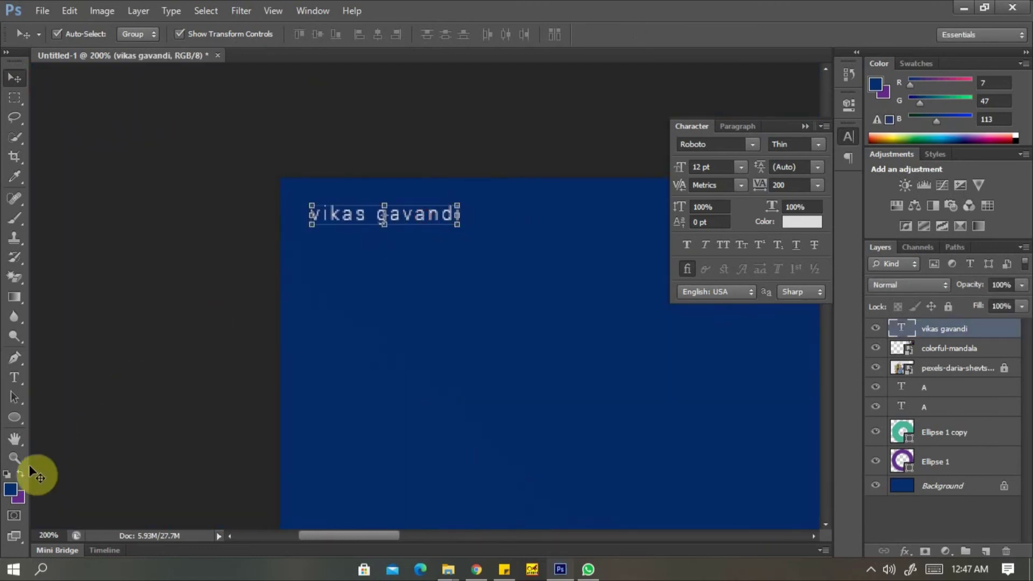
{"action": "left_click", "coordinate": [14, 417]}
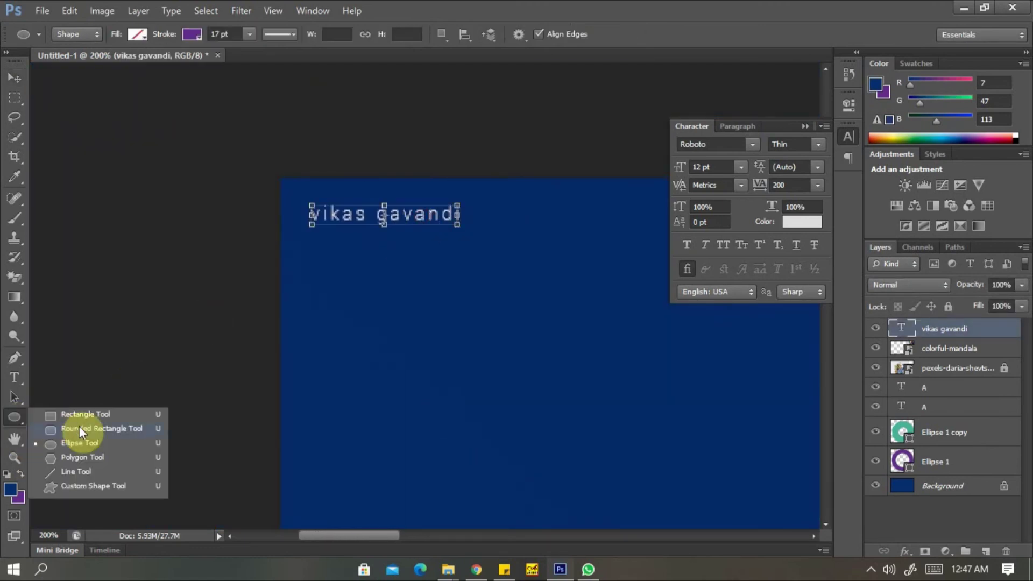
{"action": "left_click", "coordinate": [80, 471]}
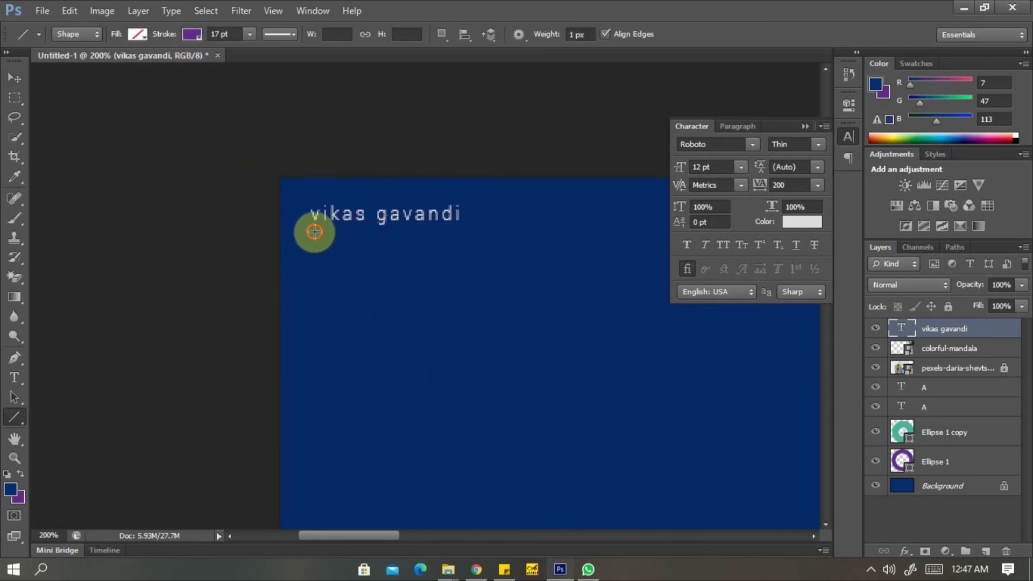
{"action": "left_click_drag", "start_coordinate": [315, 232], "coordinate": [465, 277]}
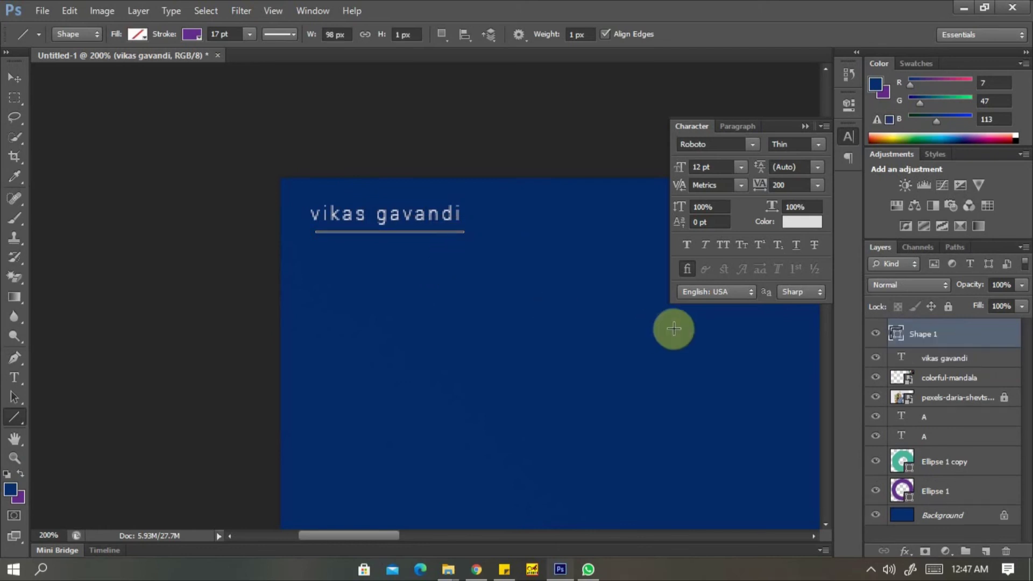
{"action": "left_click", "coordinate": [14, 78]}
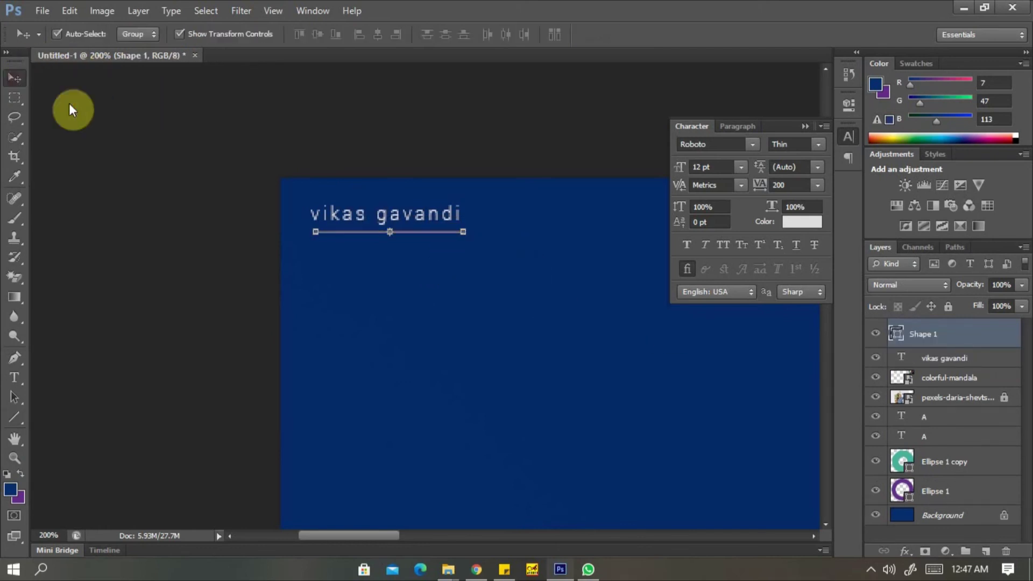
{"action": "left_click", "coordinate": [140, 139]}
{"action": "left_click", "coordinate": [321, 232]}
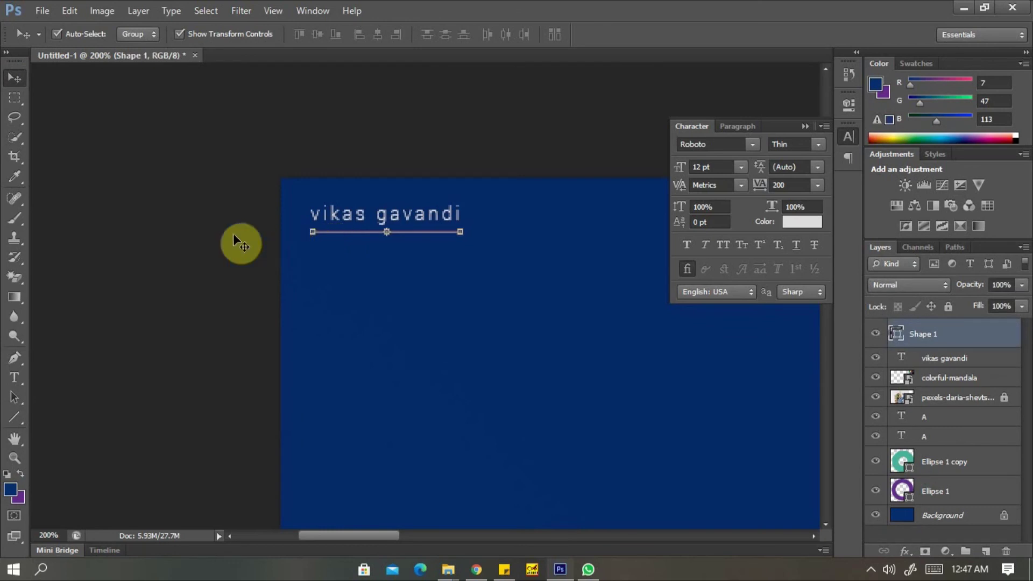
{"action": "left_click", "coordinate": [126, 223]}
Step: Collapse the Character panel, fit the poster to screen and hide all panels
{"action": "key", "text": "ctrl+0"}
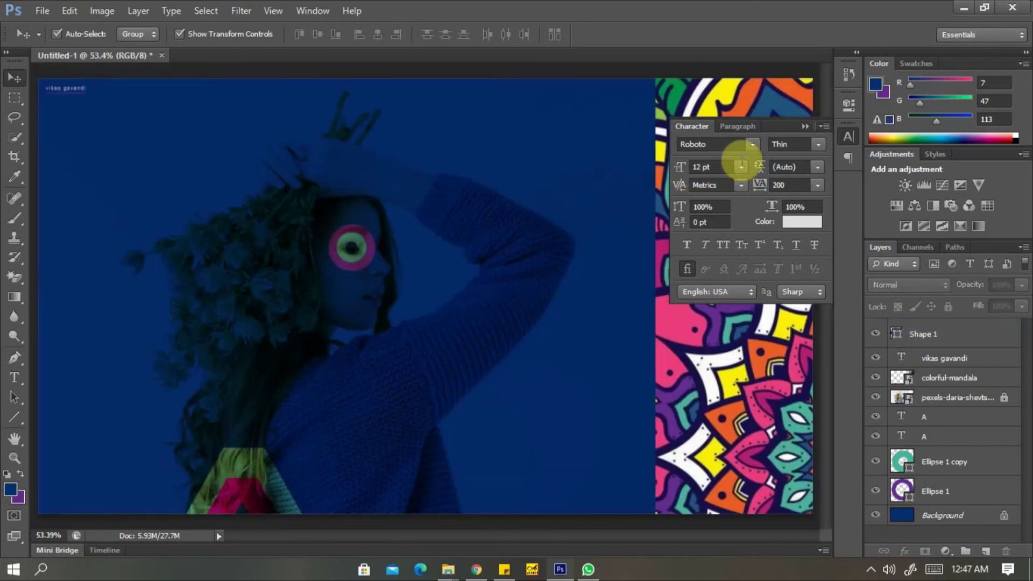
{"action": "left_click", "coordinate": [805, 126]}
{"action": "key", "text": "ctrl+minus"}
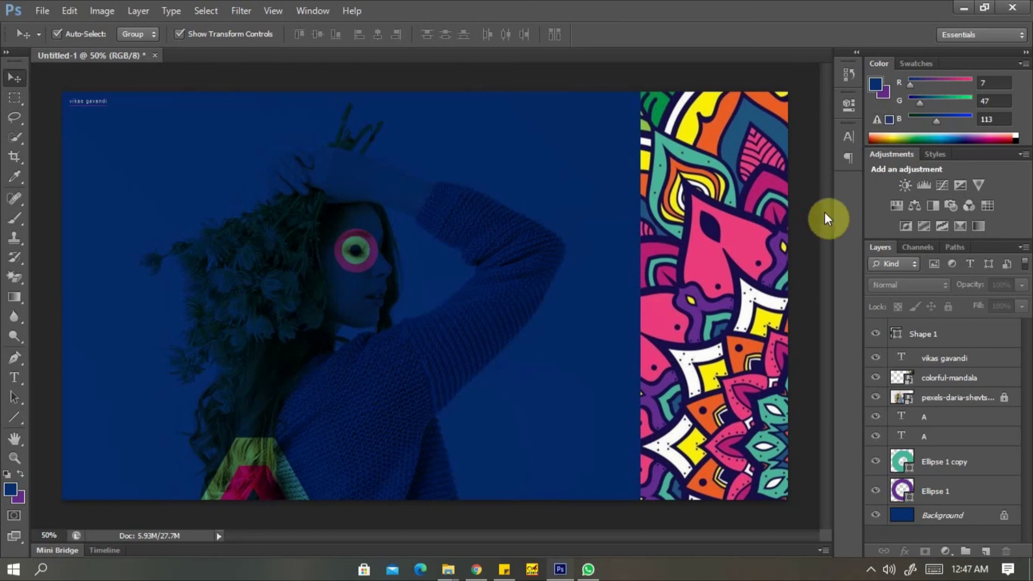
{"action": "key", "text": "ctrl+0"}
{"action": "key", "text": "Tab"}
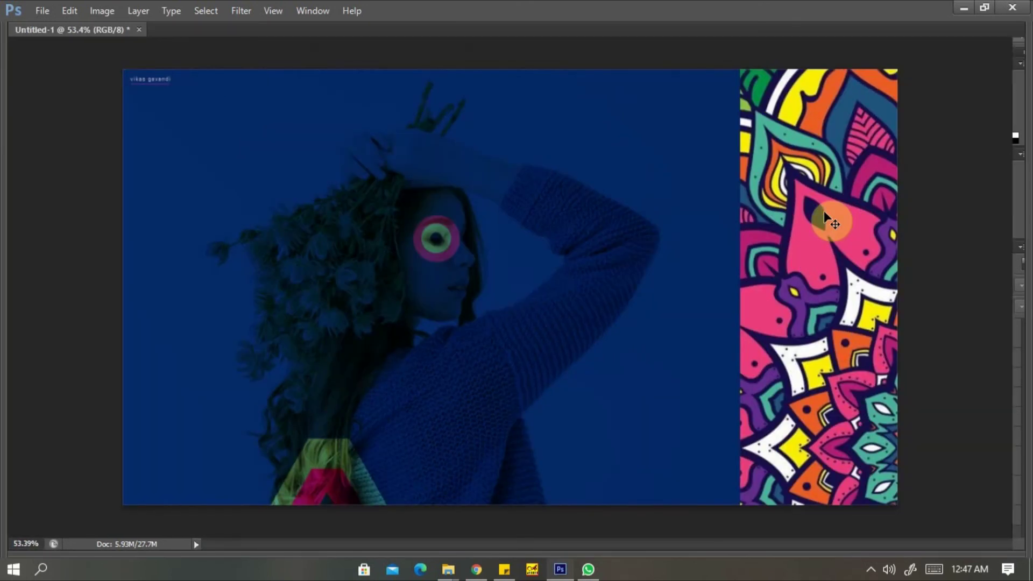
{"action": "scroll", "coordinate": [824, 210], "scroll_direction": "up", "scroll_amount": 1}
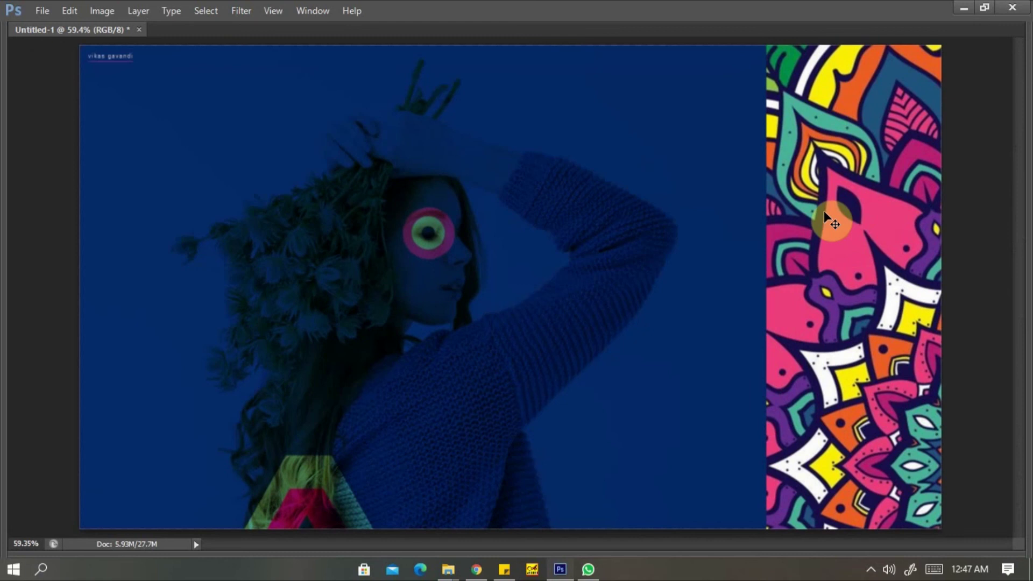